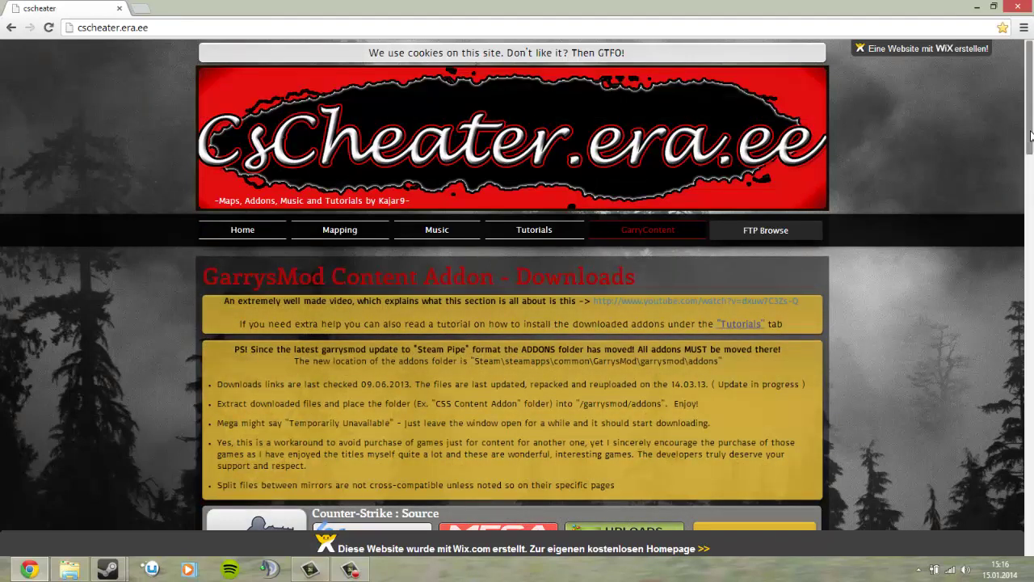
# Examine the Counter-Strike: Source game content and maps download links and the date their files were updated.
pyautogui.scroll(-4, 1032, 190)
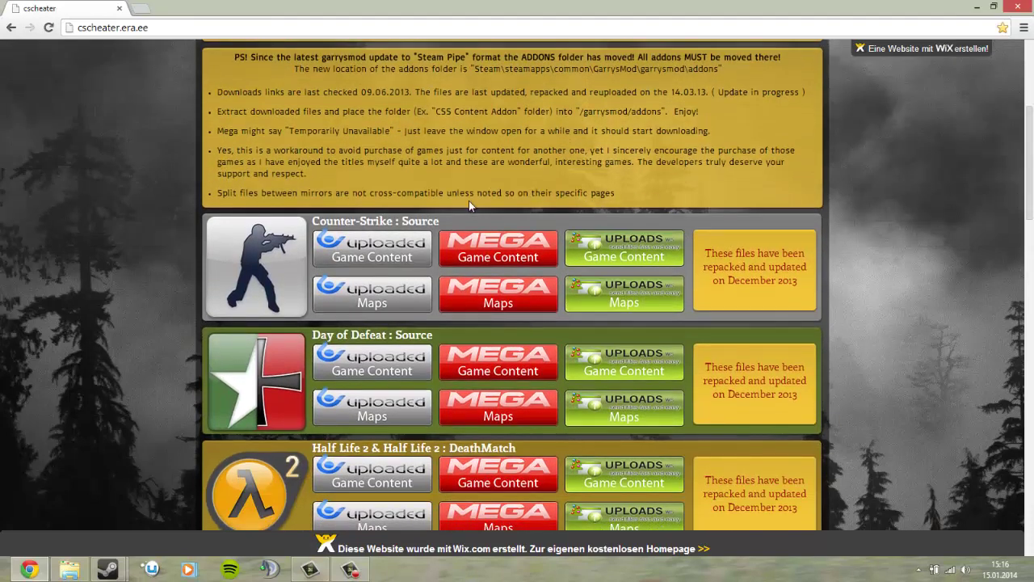
pyautogui.rightClick(517, 258)
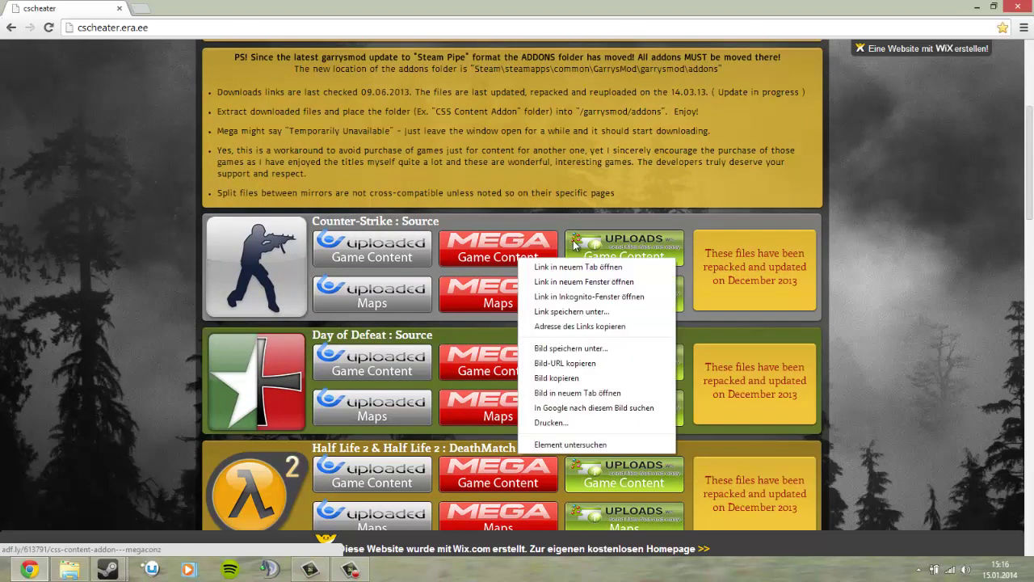
pyautogui.click(529, 217)
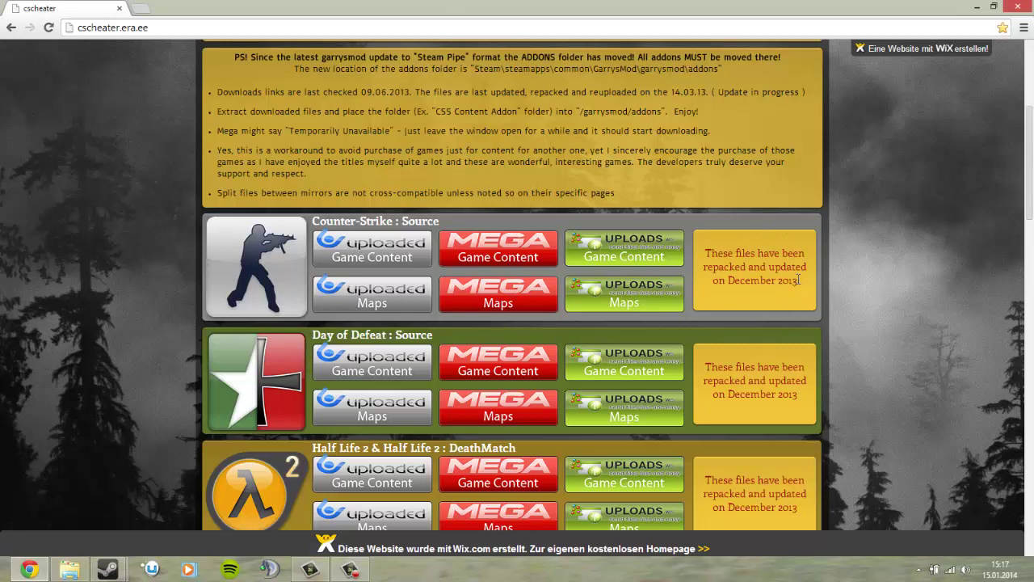
pyautogui.moveTo(798, 280); pyautogui.dragTo(719, 278)
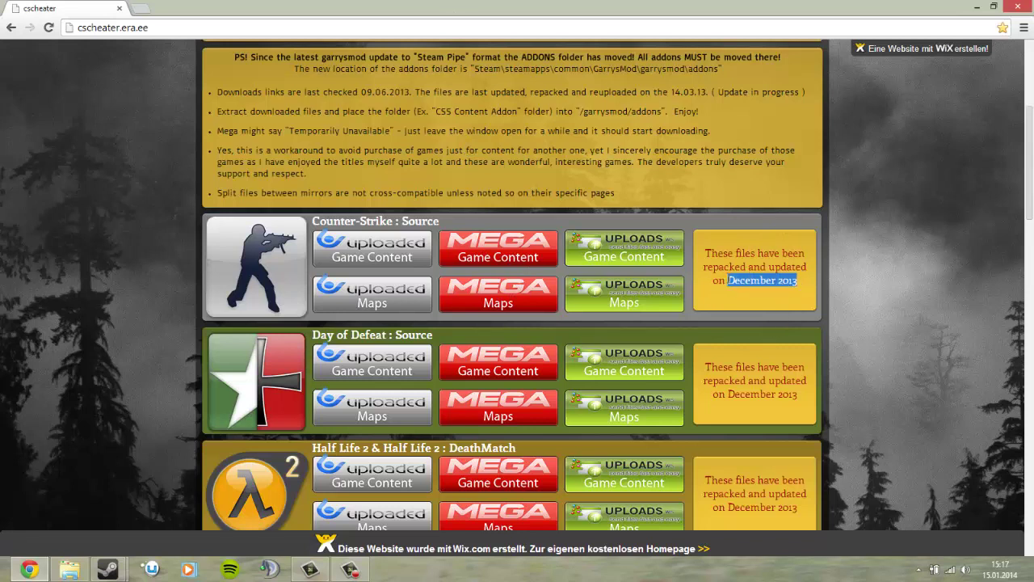
pyautogui.click(741, 227)
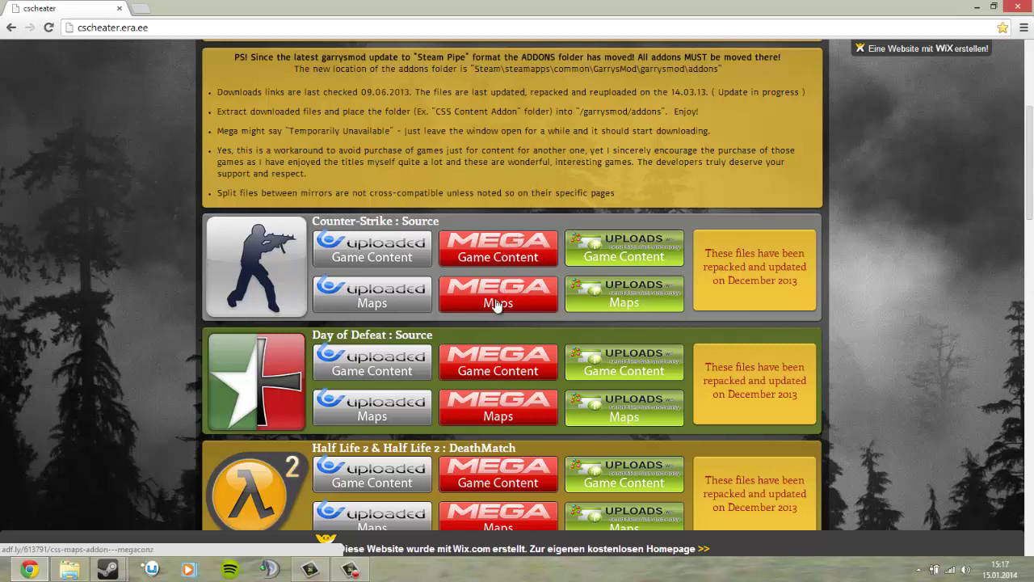
# Close the browser and move the CSS content and maps archives from the Downloads subfolder "ka" to the desktop, one above the other.
pyautogui.click(1011, 7)
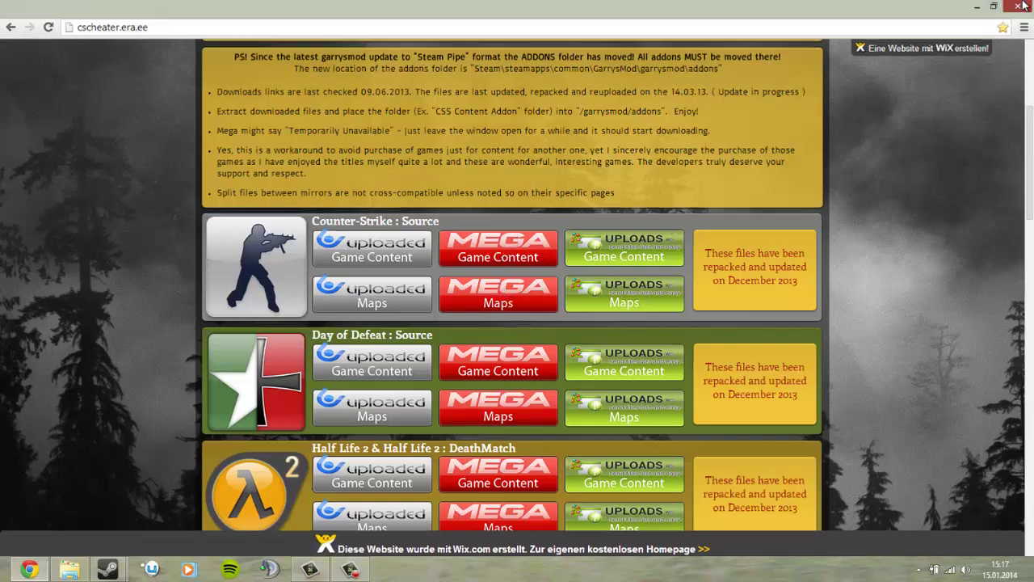
pyautogui.click(68, 569)
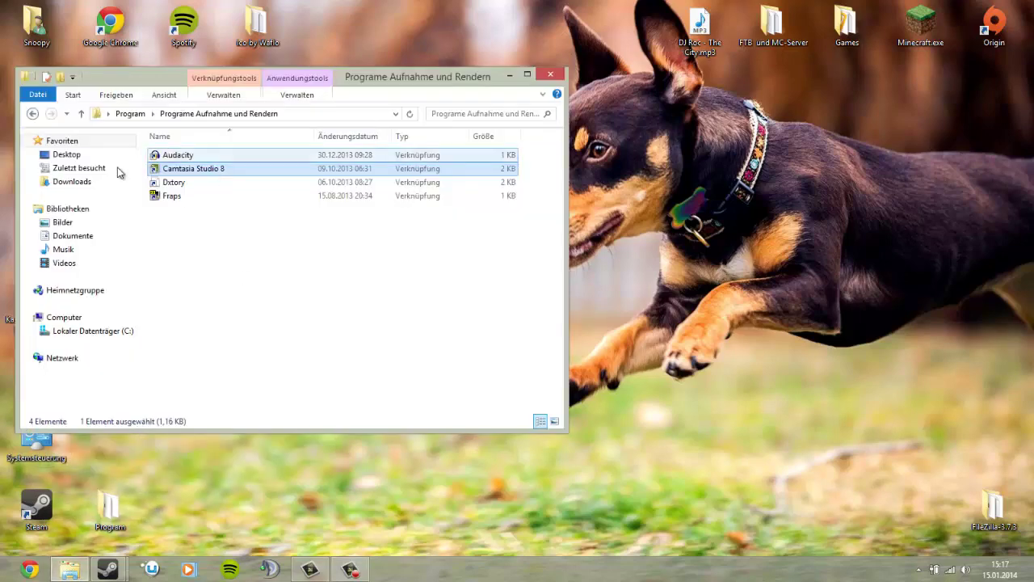
pyautogui.click(84, 181)
pyautogui.doubleClick(185, 156)
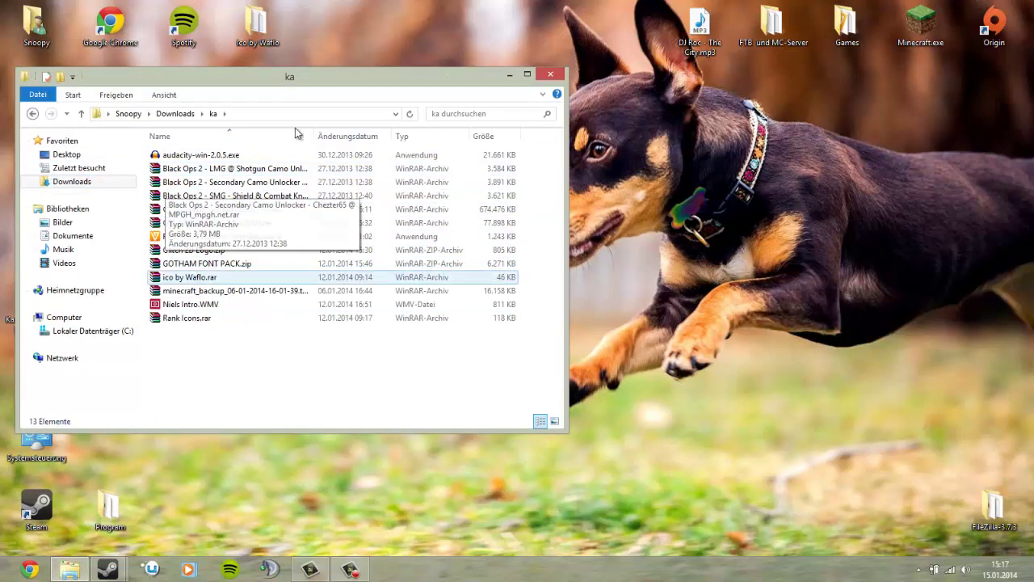
pyautogui.moveTo(206, 208); pyautogui.dragTo(638, 259)
pyautogui.click(549, 77)
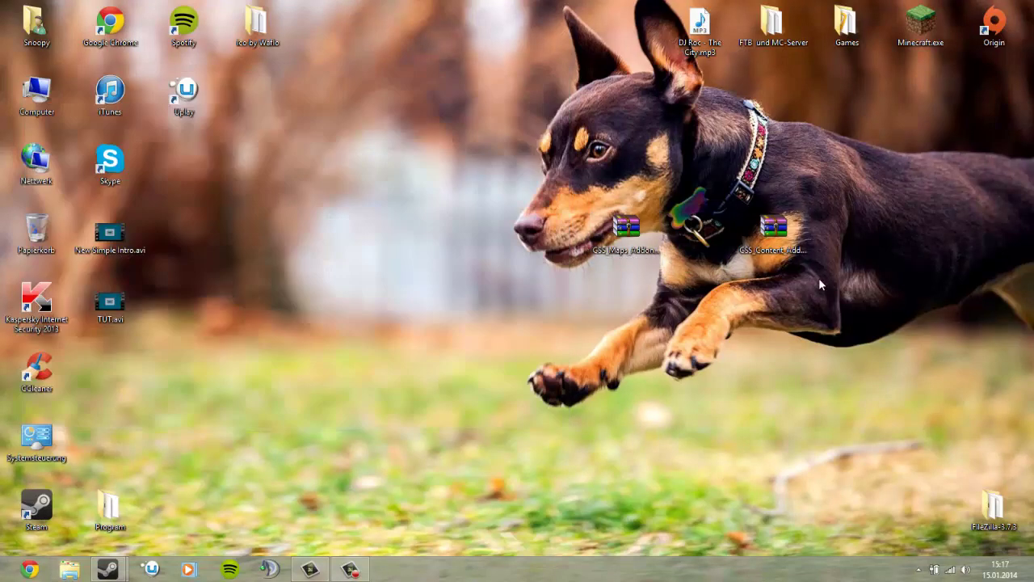
pyautogui.moveTo(773, 230); pyautogui.dragTo(554, 162)
pyautogui.moveTo(626, 230); pyautogui.dragTo(543, 232)
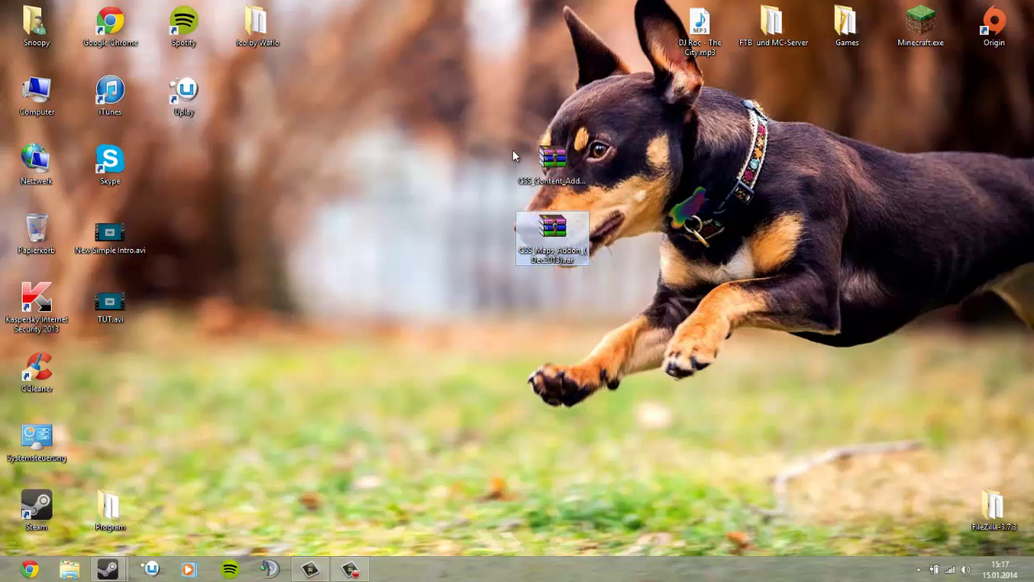
# Extract the CSS_Content_Addon_(Dec2013) archive into a folder of the same name on the desktop.
pyautogui.click(554, 162)
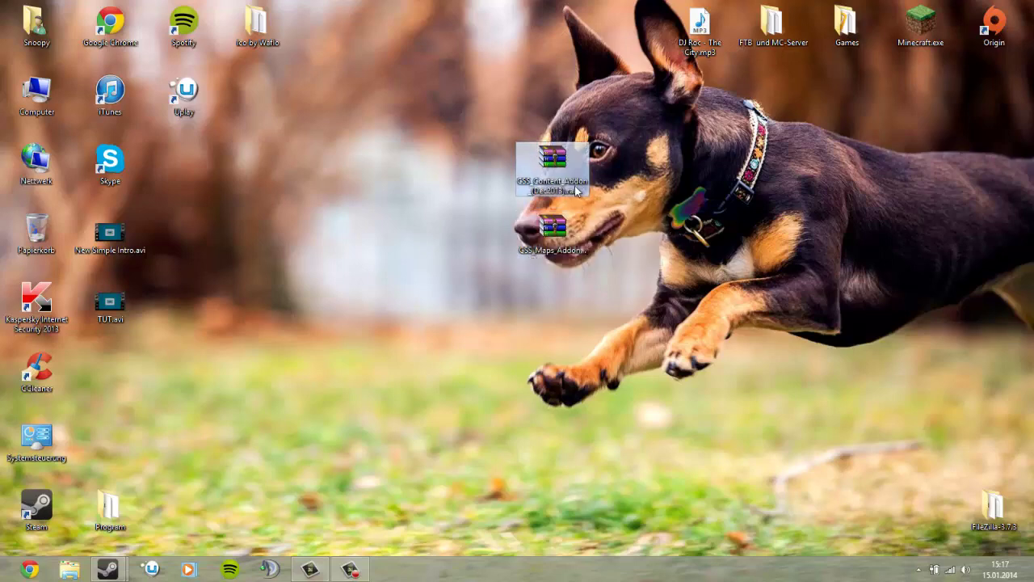
pyautogui.rightClick(575, 180)
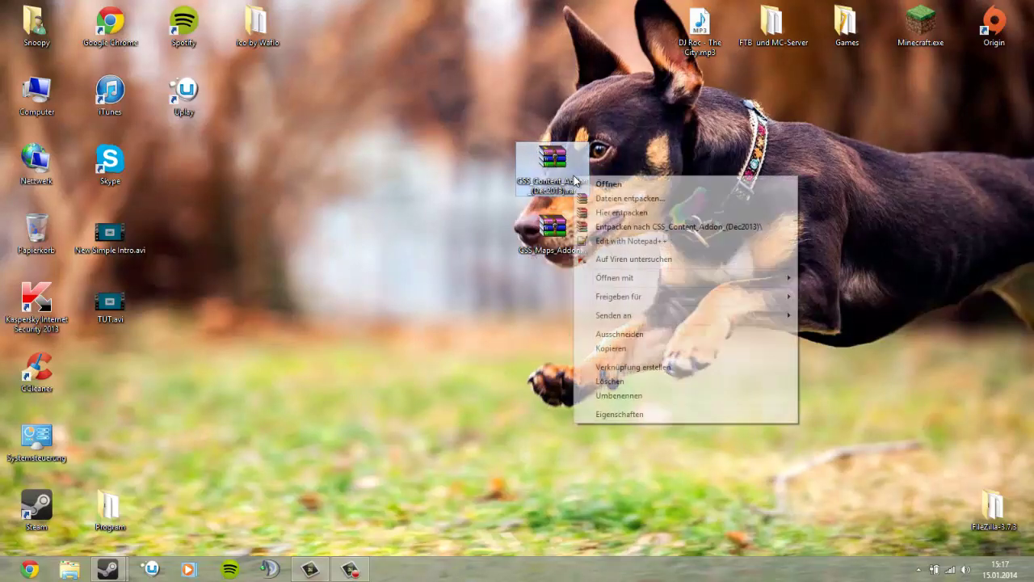
pyautogui.click(622, 201)
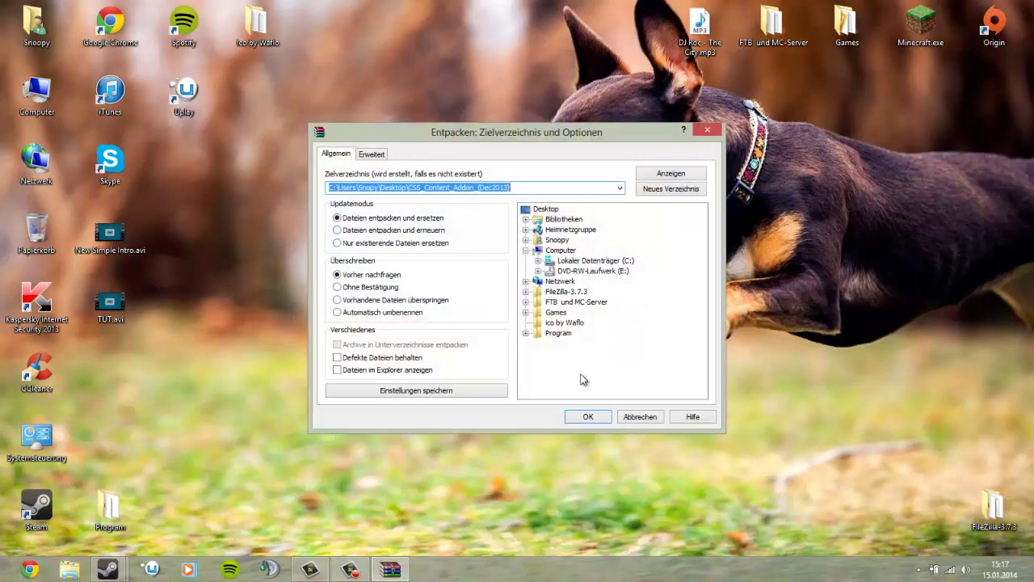
pyautogui.click(590, 415)
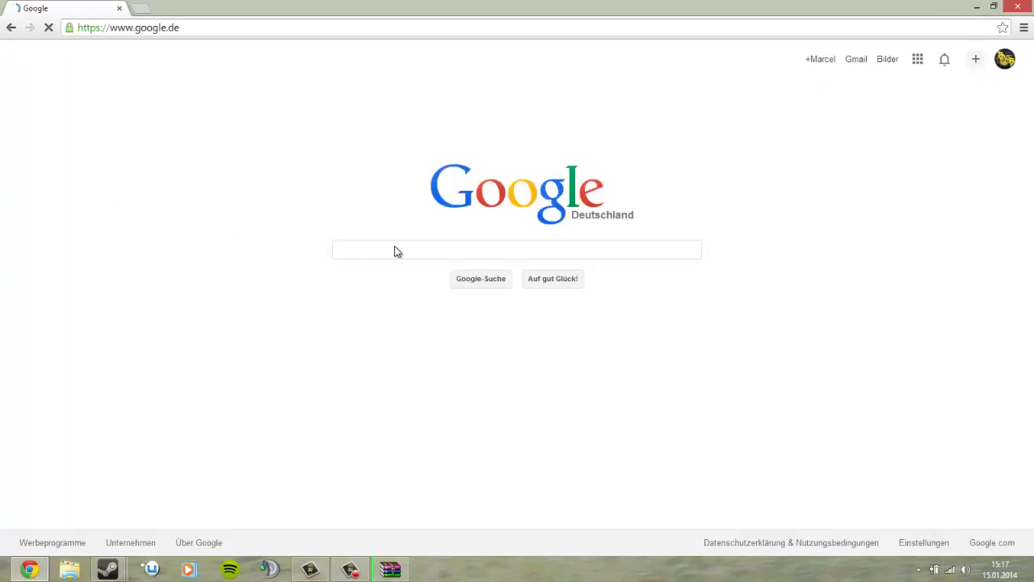
# Search Google for "garry's mod ttt teenroom" and show the image results.
pyautogui.write('garrsy m')
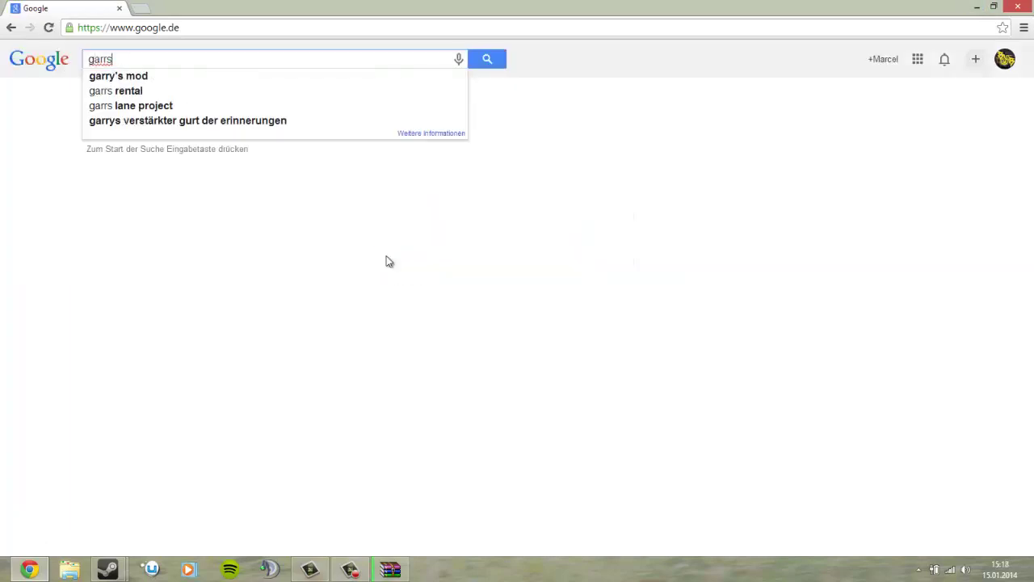
pyautogui.press('Down')
pyautogui.write('ttt')
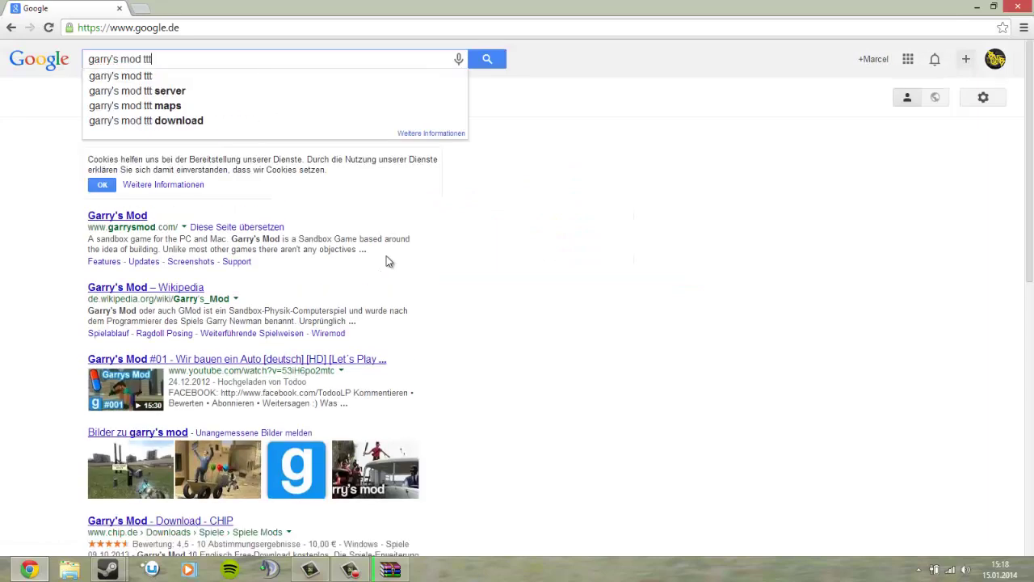
pyautogui.write(' teen')
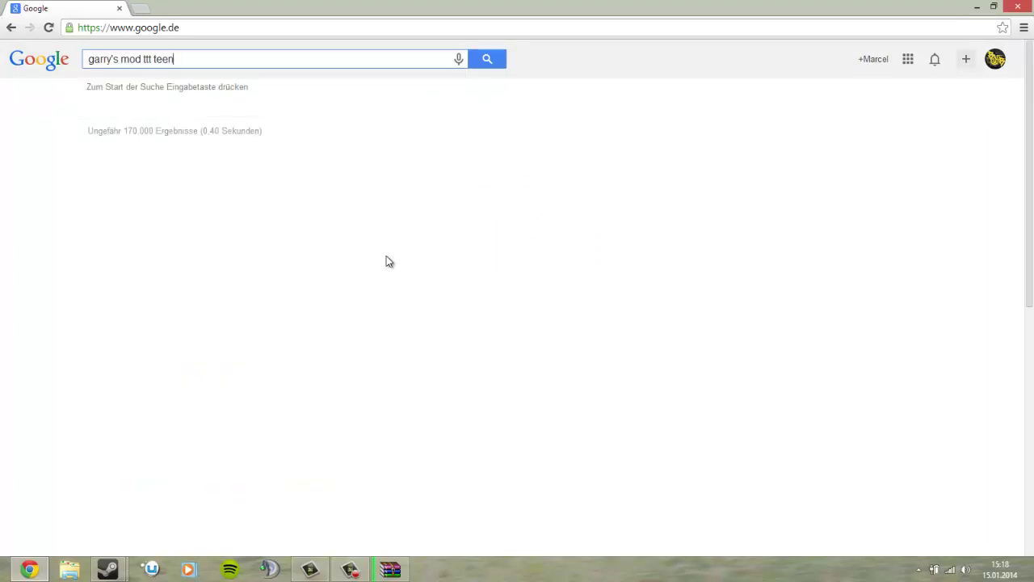
pyautogui.write('room')
pyautogui.press('Return')
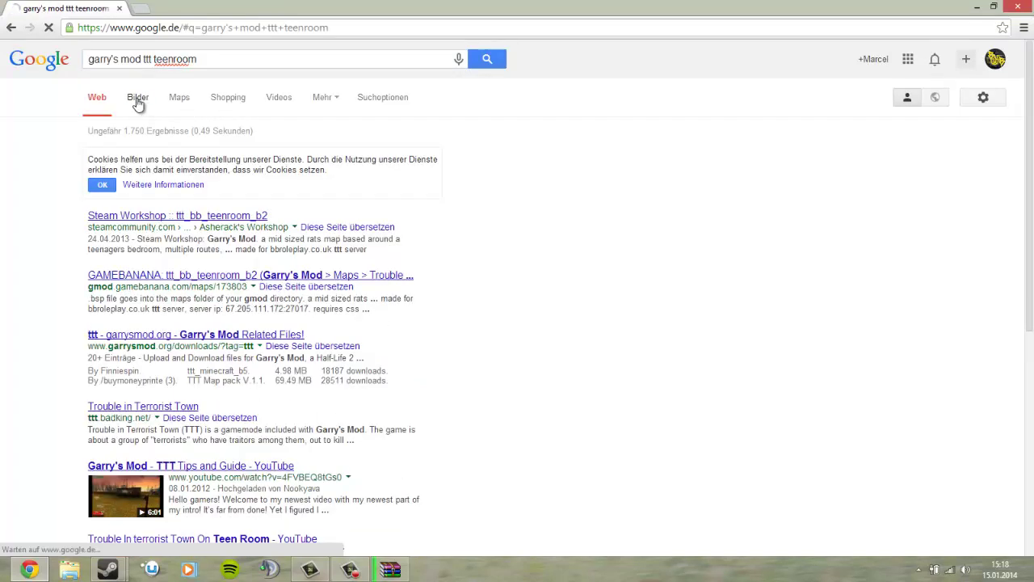
pyautogui.click(137, 100)
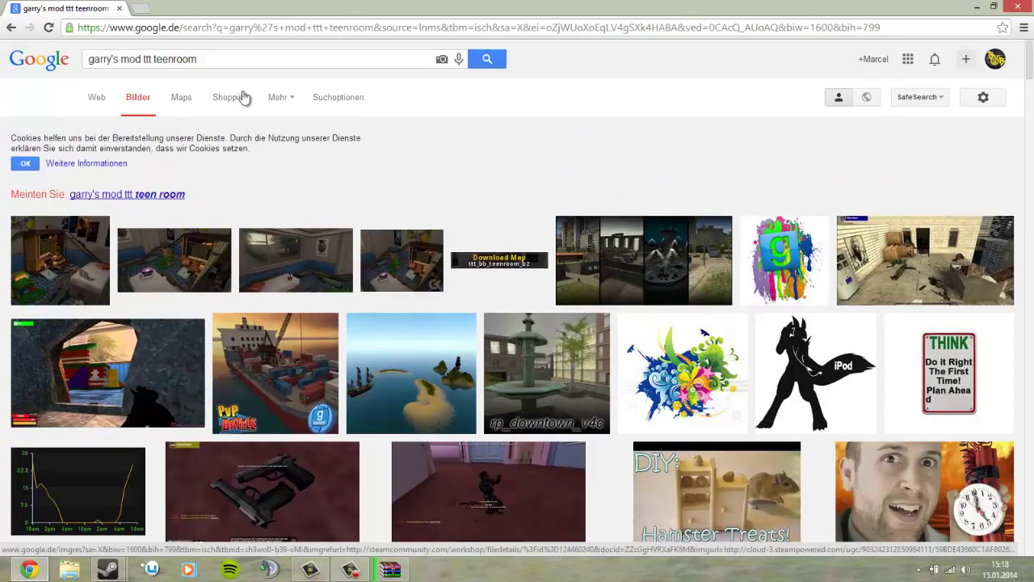
# Search the images for "garry's mod ttt teenroom pink" and return to the previous results.
pyautogui.click(238, 59)
pyautogui.write('pi')
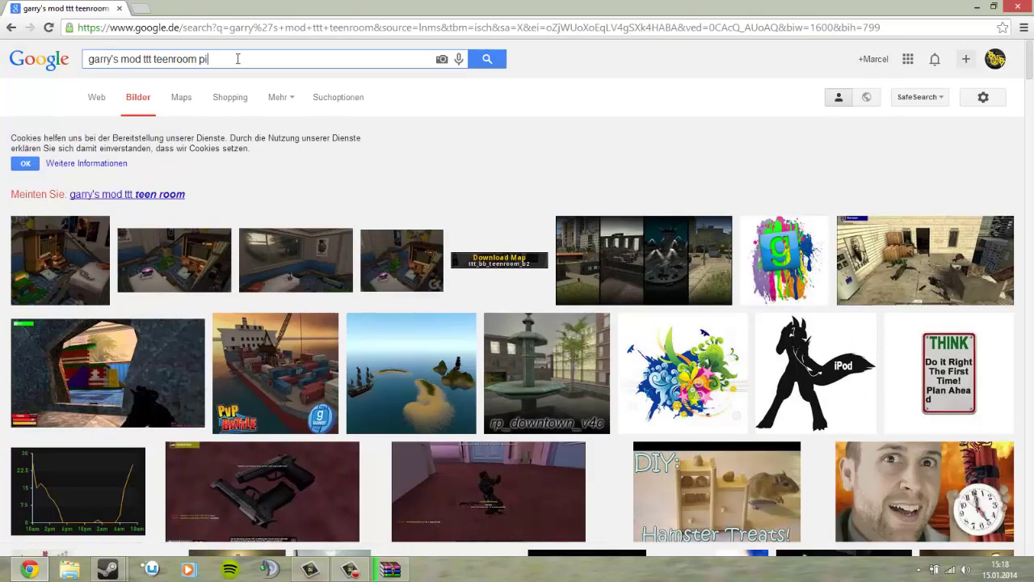
pyautogui.write('nk')
pyautogui.press('Return')
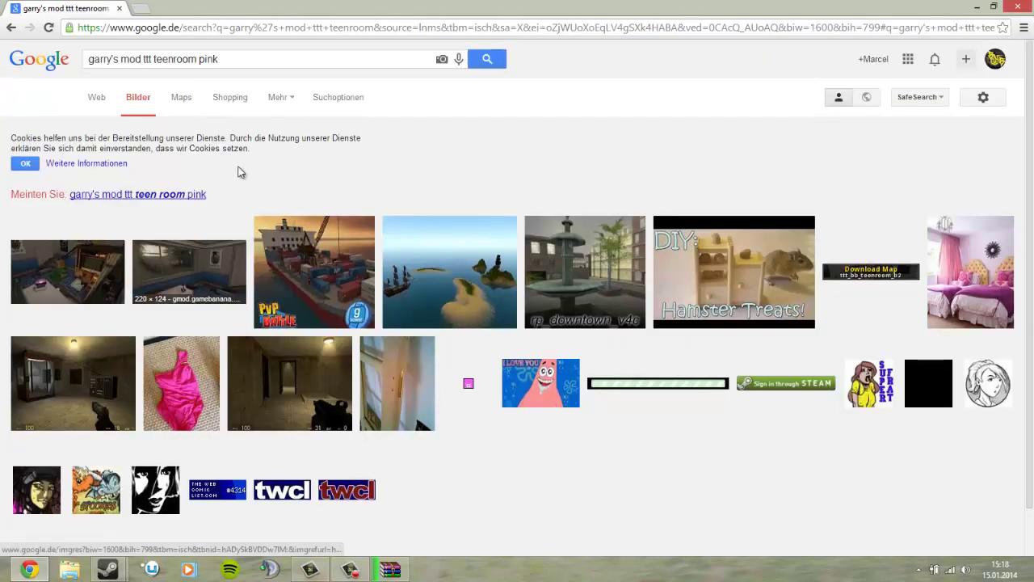
pyautogui.click(11, 28)
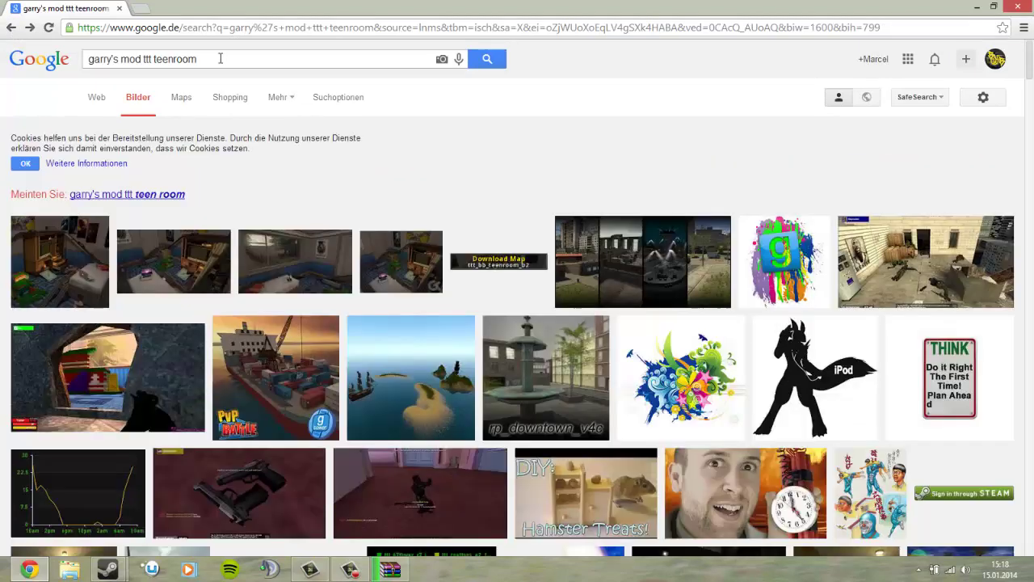
# Replace "teenroom" in the image search and bring up the results for "garry's mod ttt maps".
pyautogui.moveTo(284, 59); pyautogui.dragTo(159, 62)
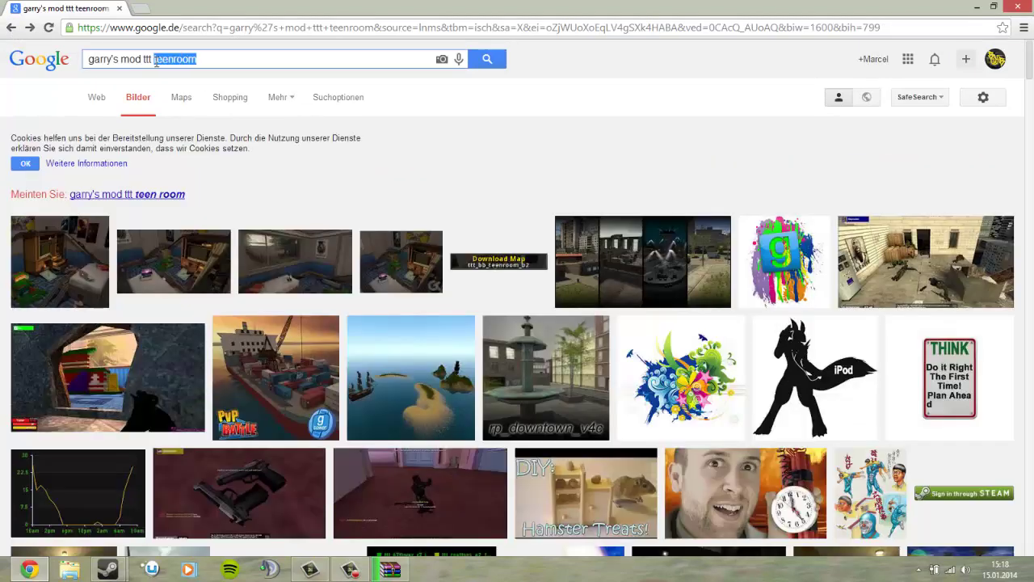
pyautogui.write('amps')
pyautogui.press('Return')
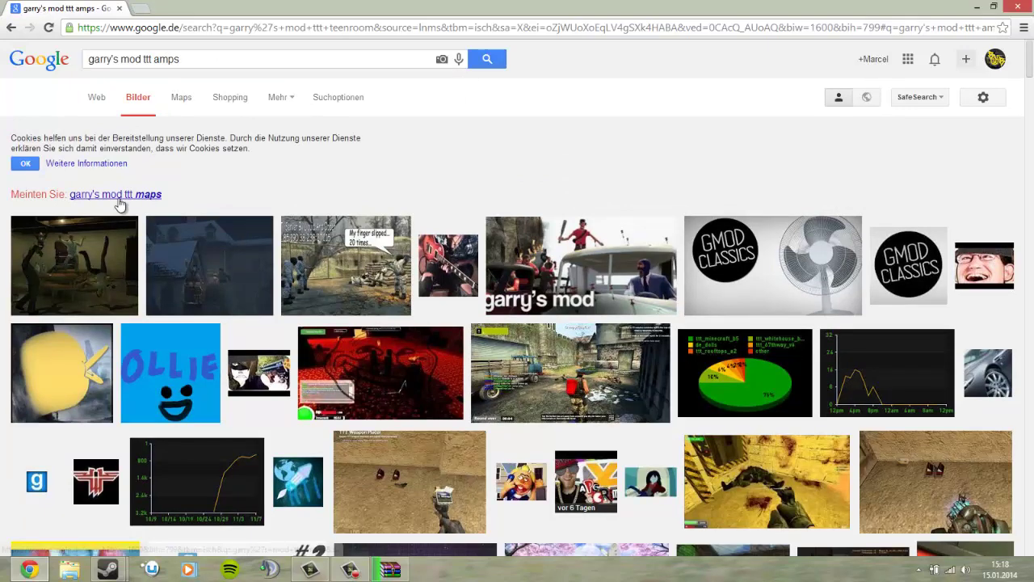
pyautogui.click(120, 195)
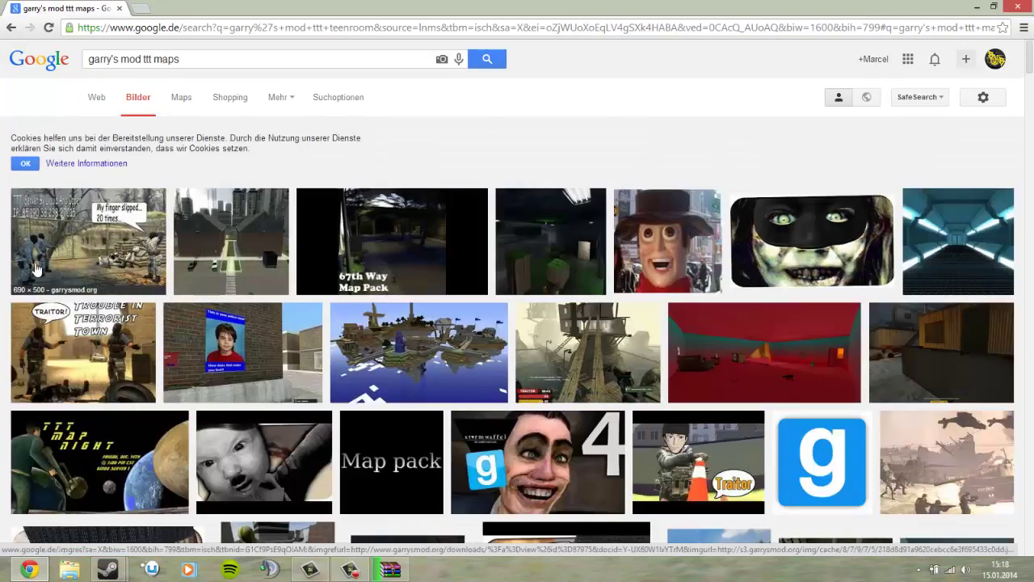
# View the minecraftforum.net screenshot with pink and red textures at original size, and go back to the image results.
pyautogui.scroll(-5, 15, 259)
pyautogui.scroll(-2, 4, 250)
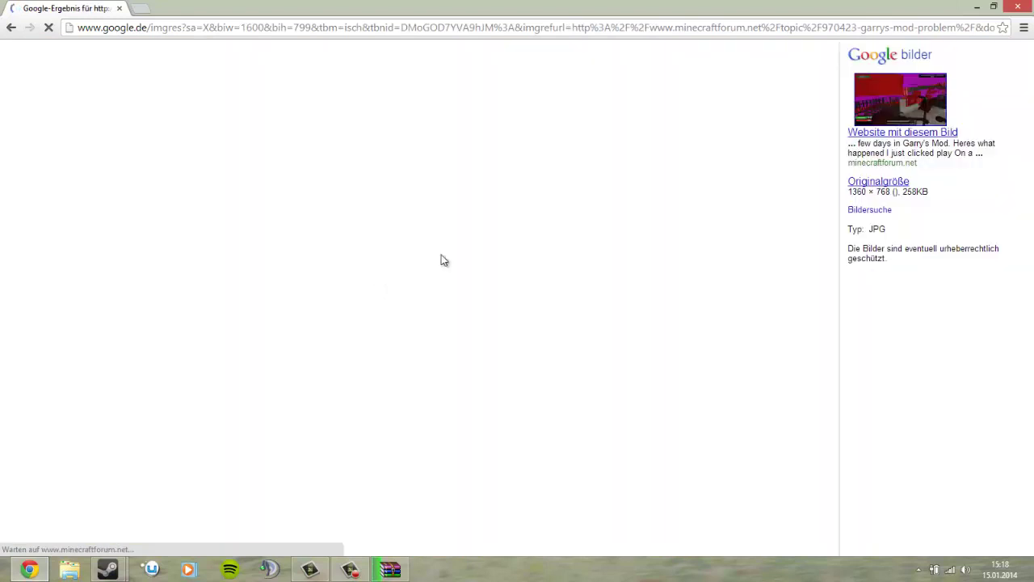
pyautogui.click(875, 185)
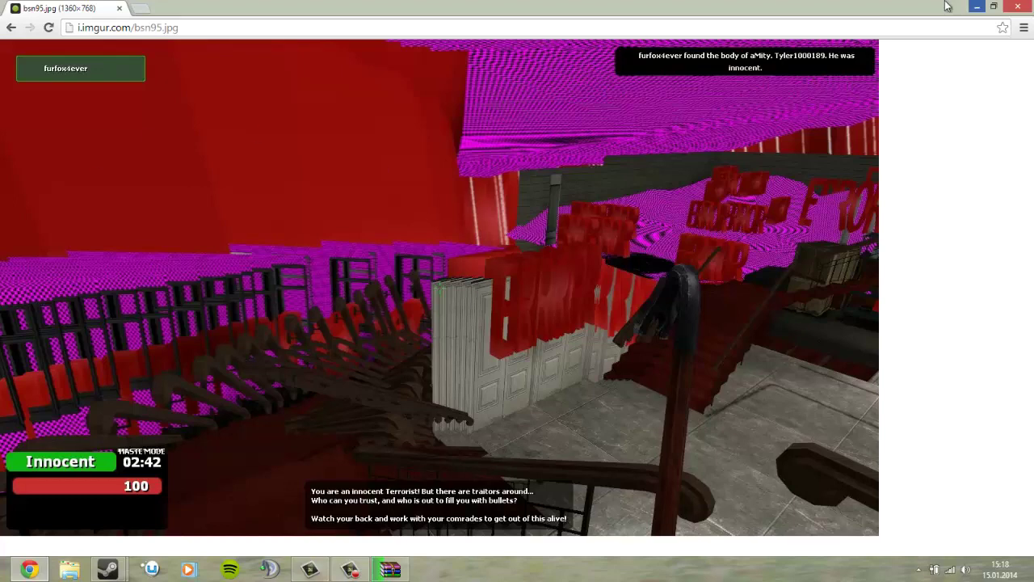
pyautogui.click(11, 27)
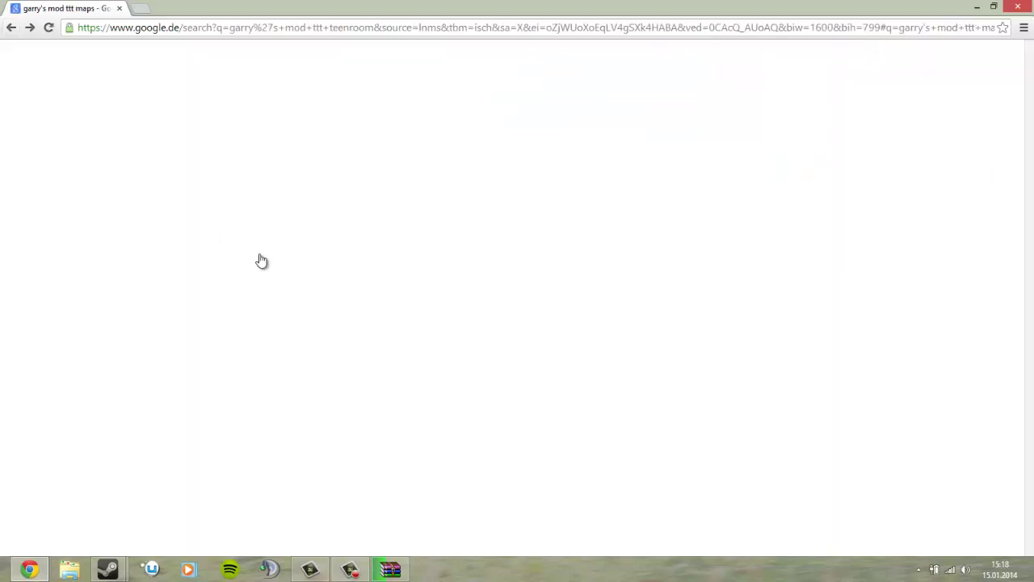
# Open the ttt_richland map image result, request its original size, and close the browser.
pyautogui.scroll(8, 261, 260)
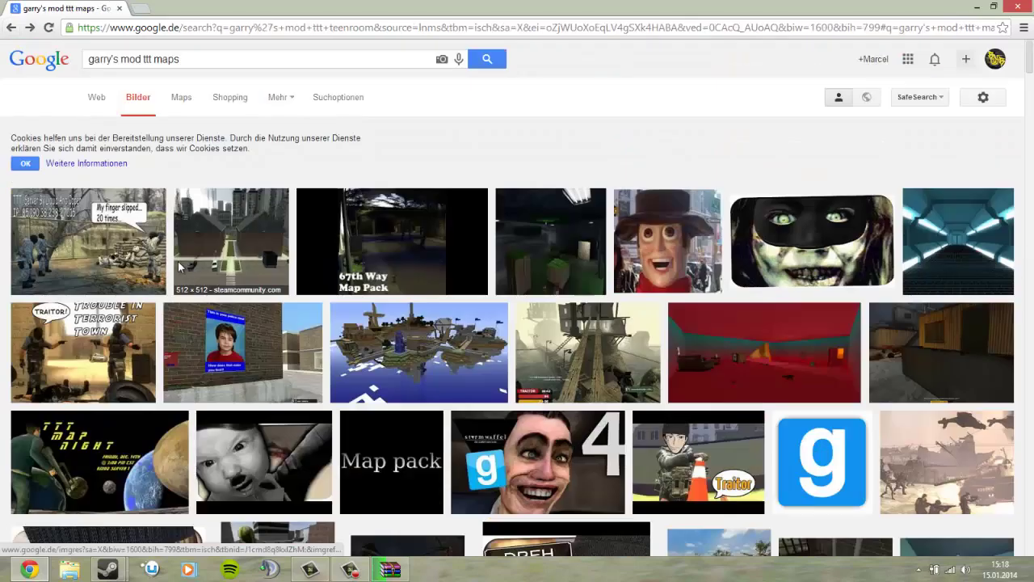
pyautogui.click(257, 284)
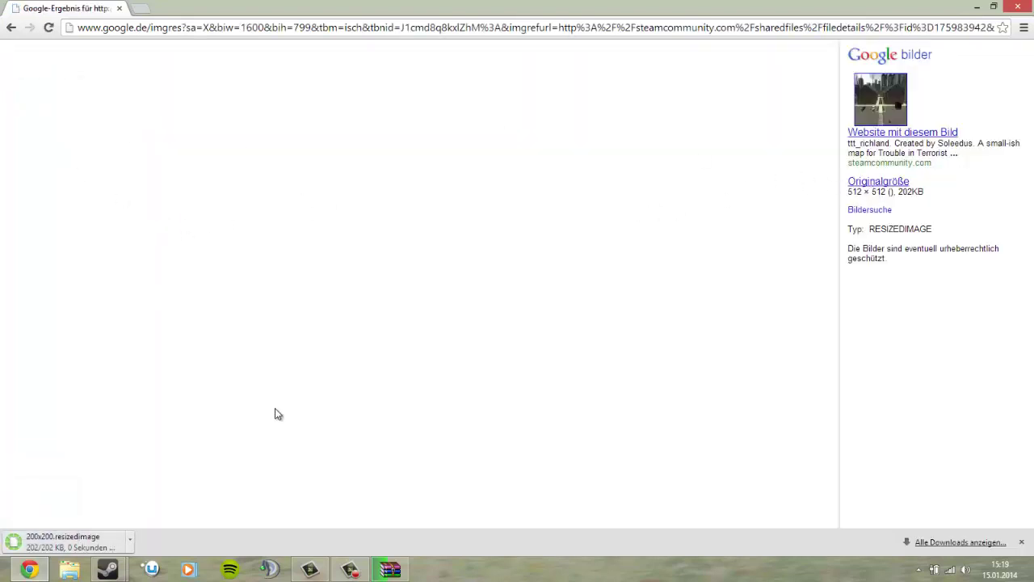
pyautogui.click(878, 182)
pyautogui.click(879, 182)
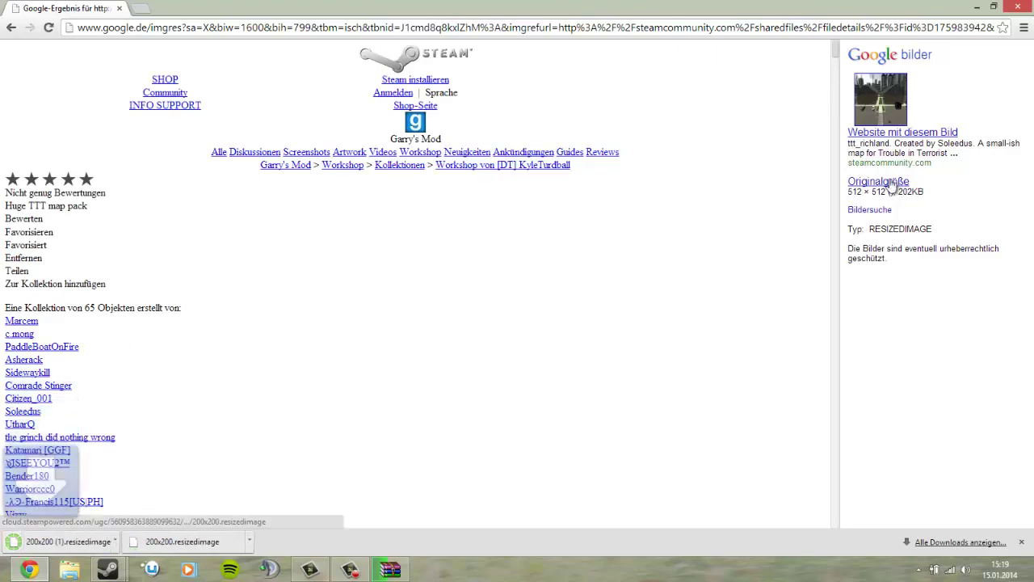
pyautogui.click(1020, 7)
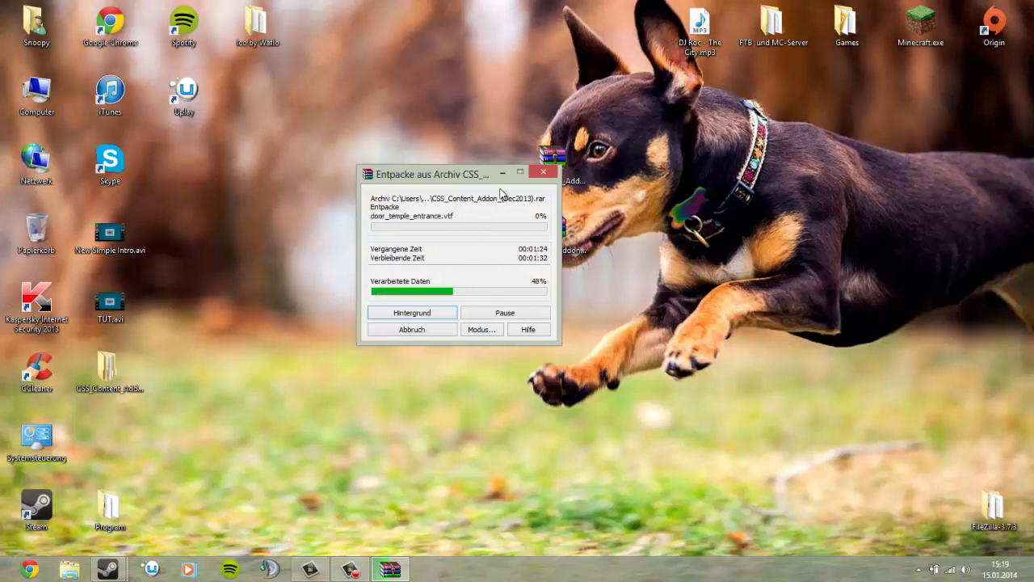
pyautogui.moveTo(456, 168); pyautogui.dragTo(379, 130)
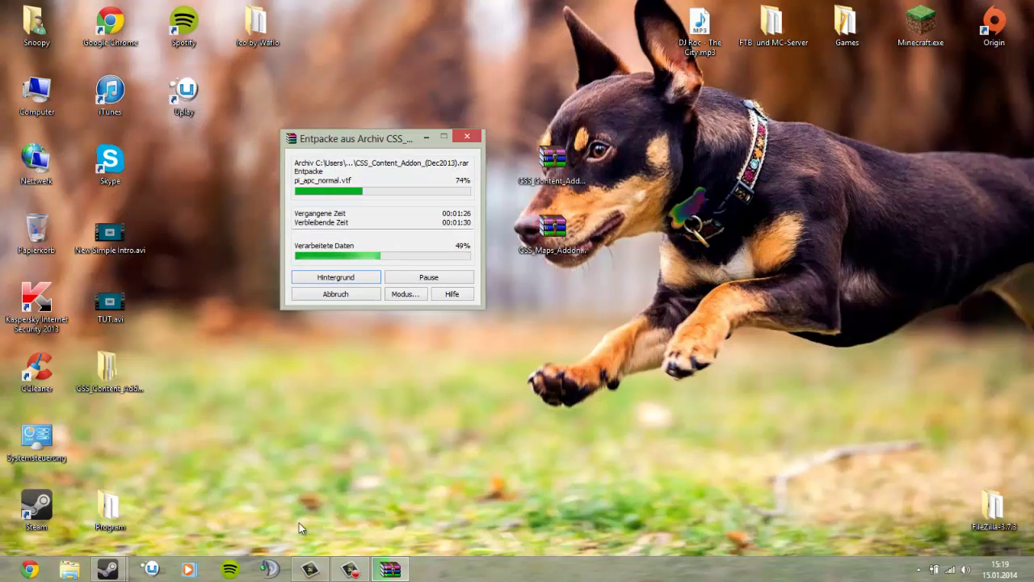
pyautogui.click(350, 570)
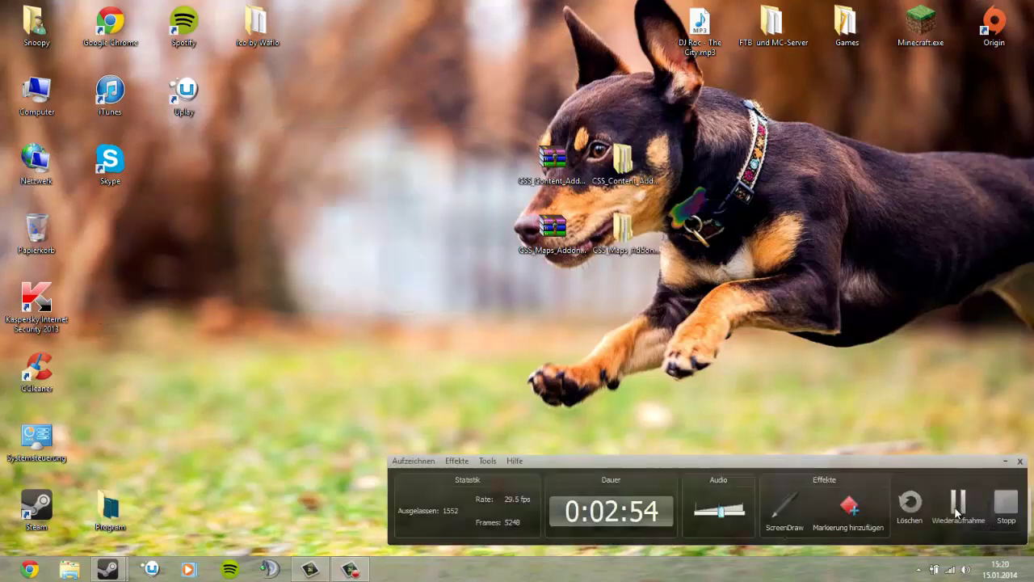
pyautogui.click(947, 502)
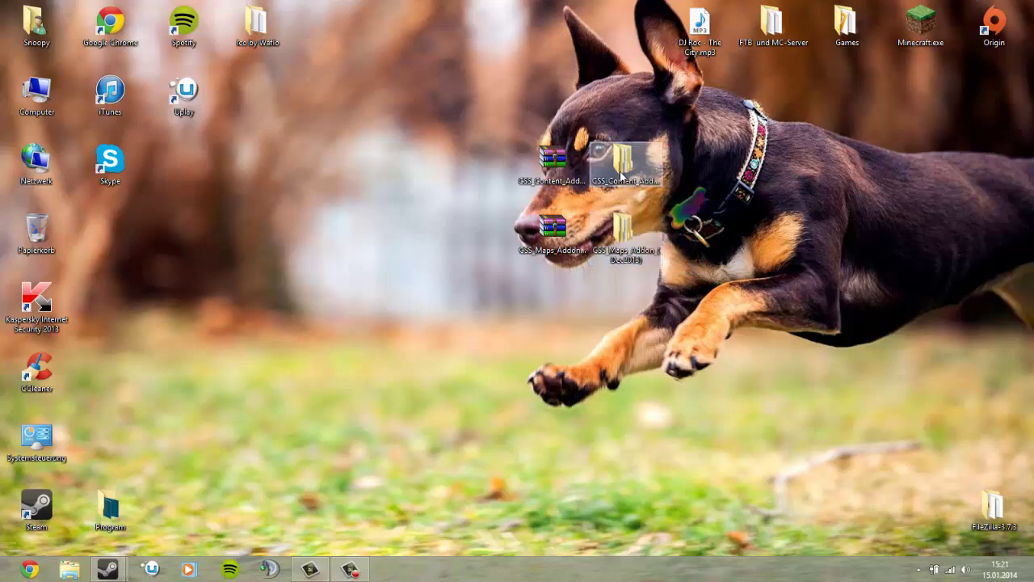
# Move the CSS Content Addon (Dec2013) and CSS Maps Addon (Dec2013) folders out of their extracted folders onto the desktop, arranged one above the other.
pyautogui.doubleClick(622, 162)
pyautogui.moveTo(202, 162); pyautogui.dragTo(699, 101)
pyautogui.click(550, 74)
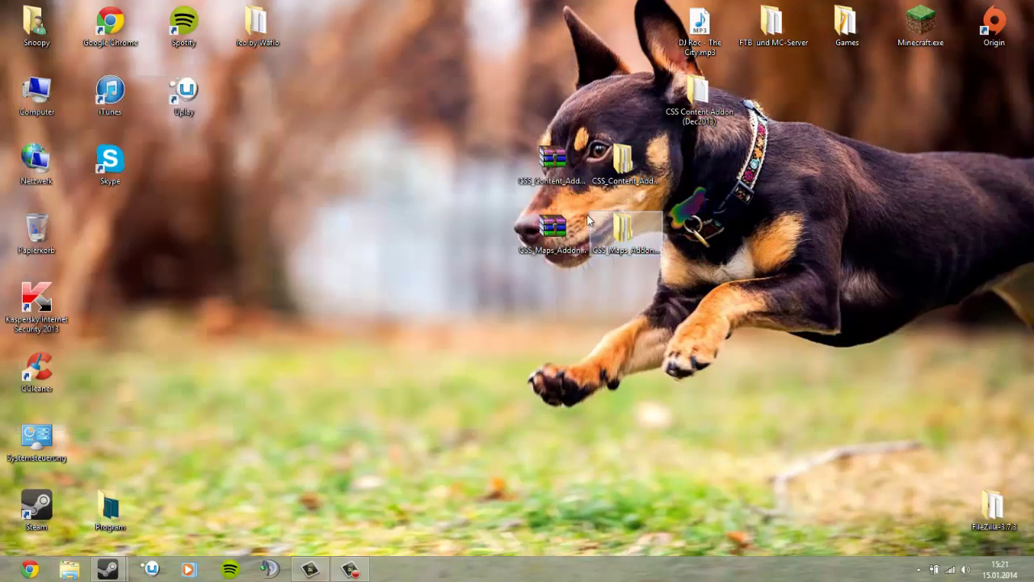
pyautogui.doubleClick(614, 230)
pyautogui.moveTo(202, 153); pyautogui.dragTo(700, 234)
pyautogui.click(553, 76)
pyautogui.moveTo(700, 101); pyautogui.dragTo(697, 161)
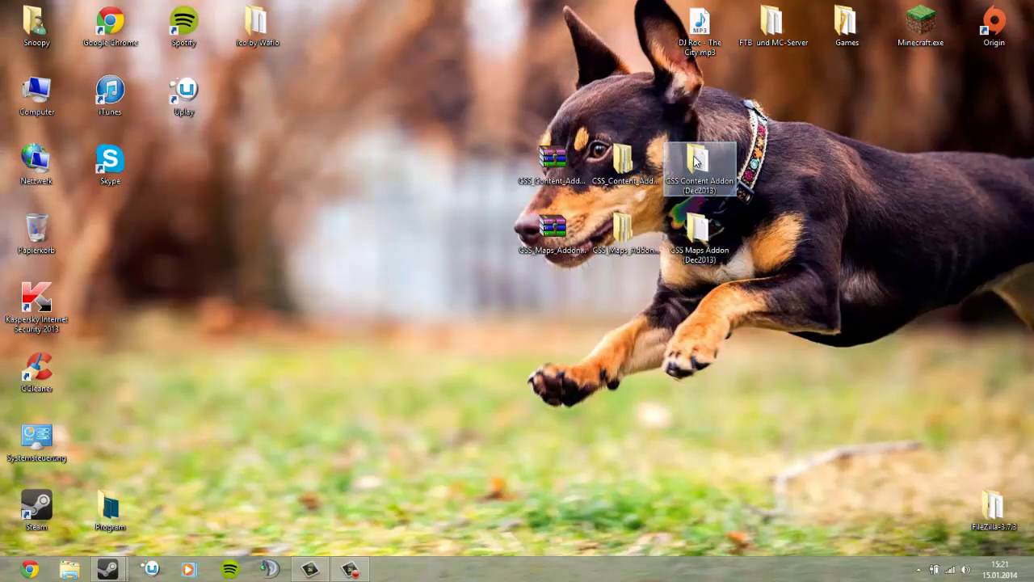
# View the contents of the CSS Content Addon and CSS Maps Addon folders, and close both windows.
pyautogui.doubleClick(696, 161)
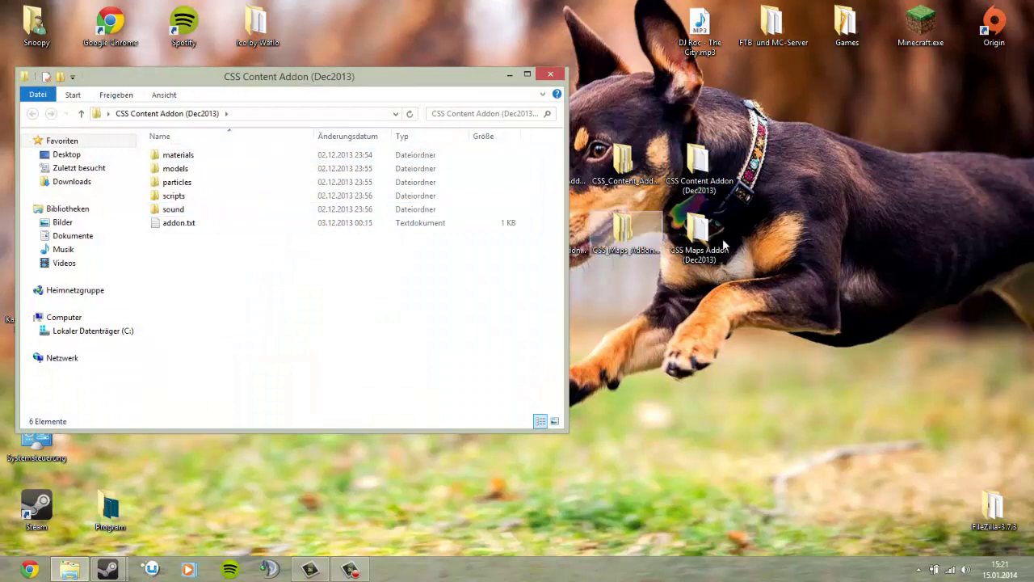
pyautogui.doubleClick(698, 236)
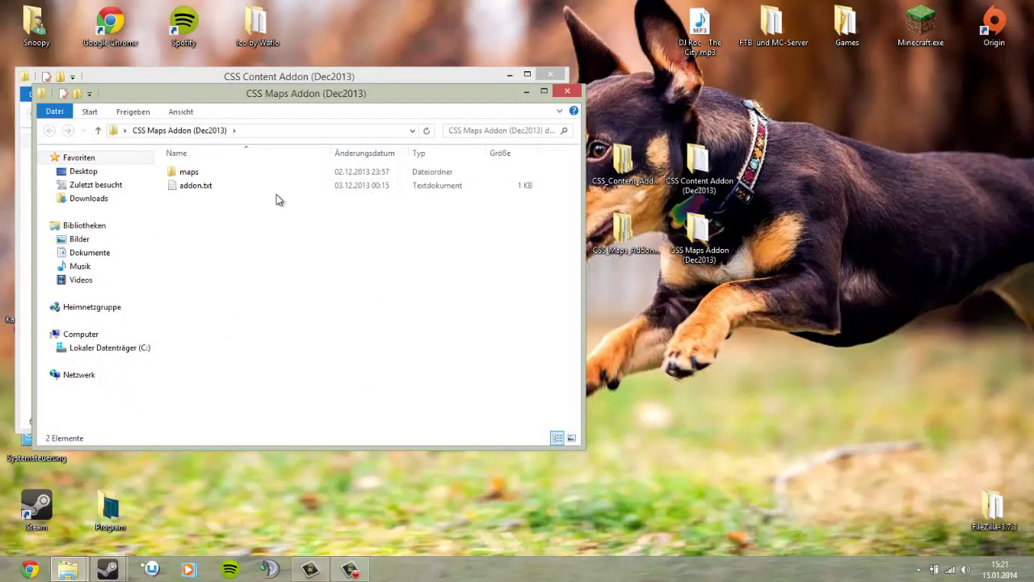
pyautogui.click(567, 90)
pyautogui.click(550, 75)
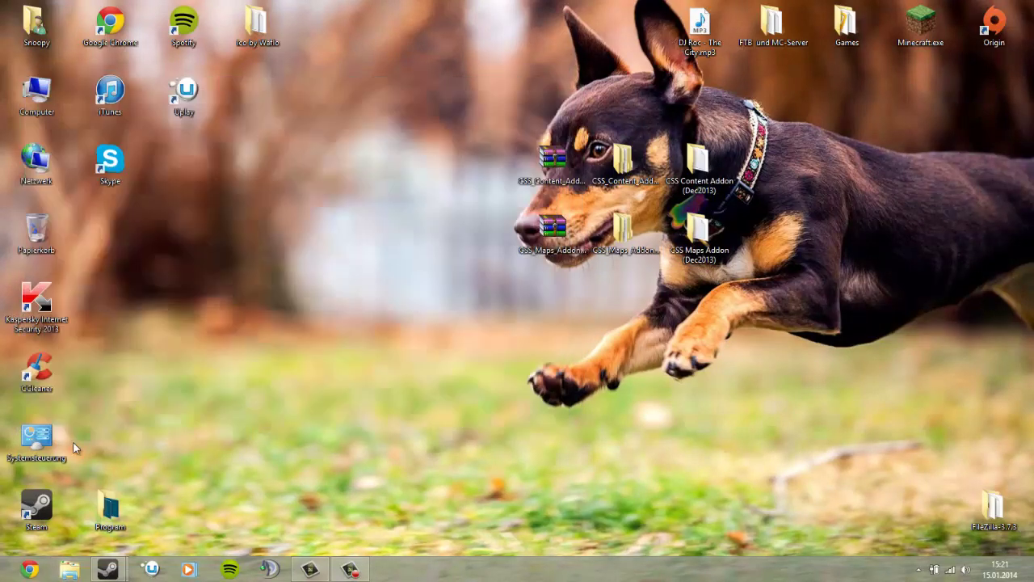
# Open the SteamApps folder inside Programme (x86)\Steam on the local C: drive.
pyautogui.doubleClick(35, 105)
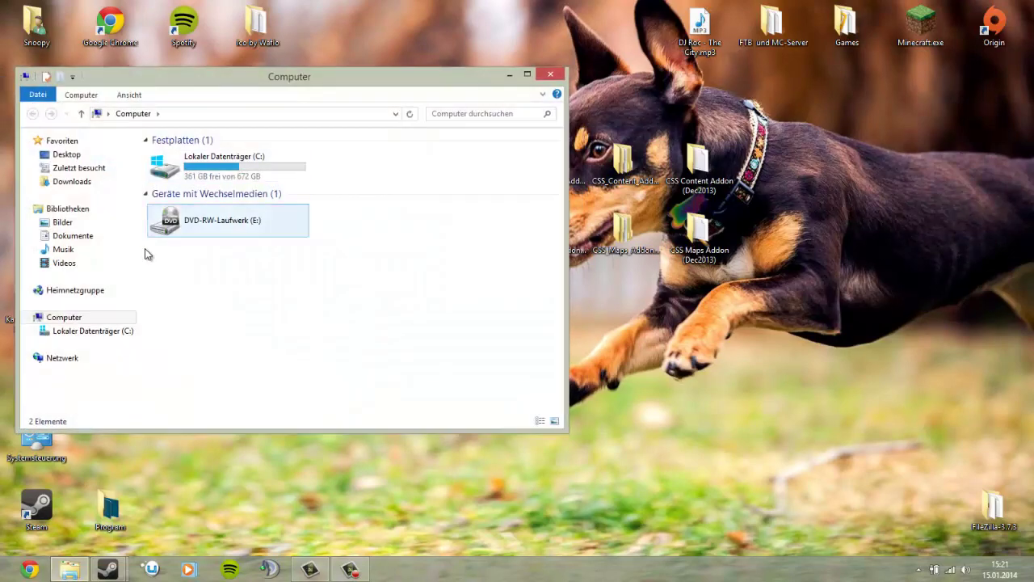
pyautogui.doubleClick(203, 167)
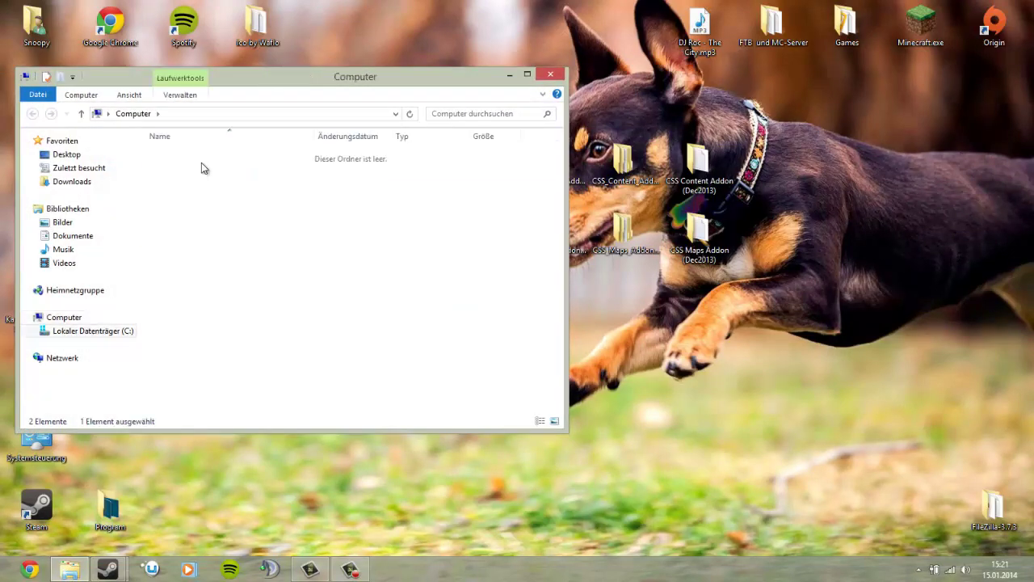
pyautogui.doubleClick(234, 252)
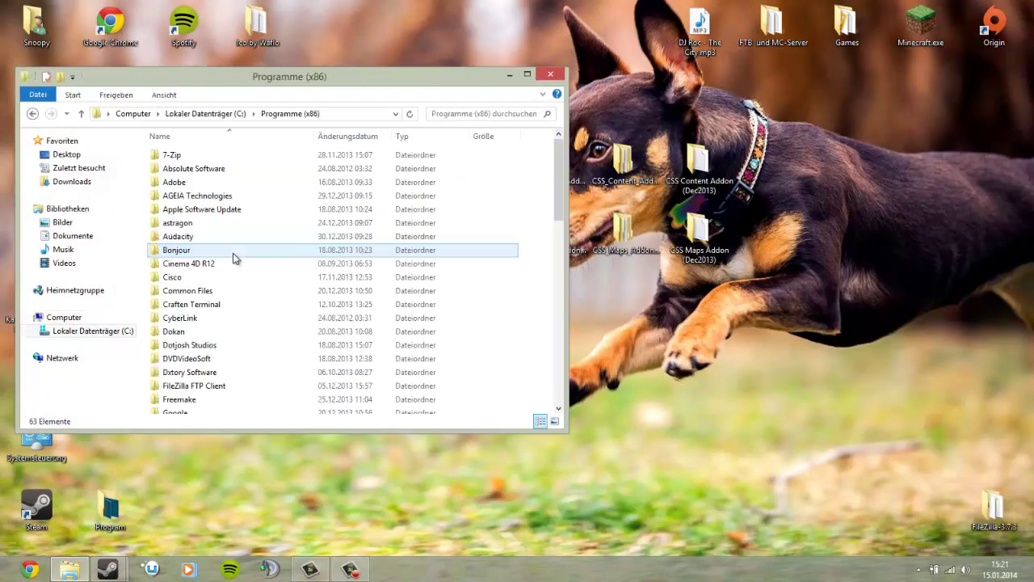
pyautogui.scroll(-10, 233, 259)
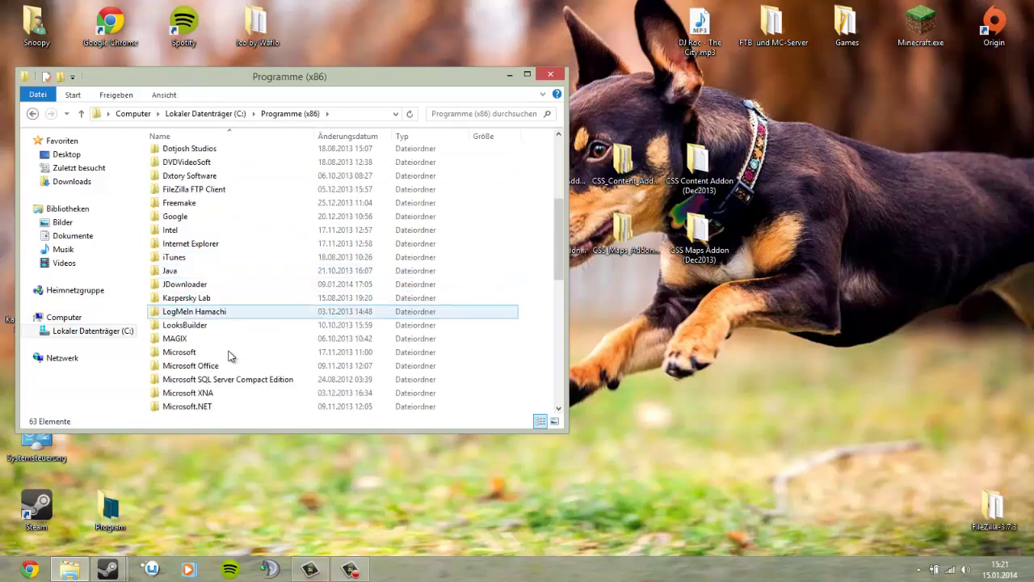
pyautogui.doubleClick(181, 406)
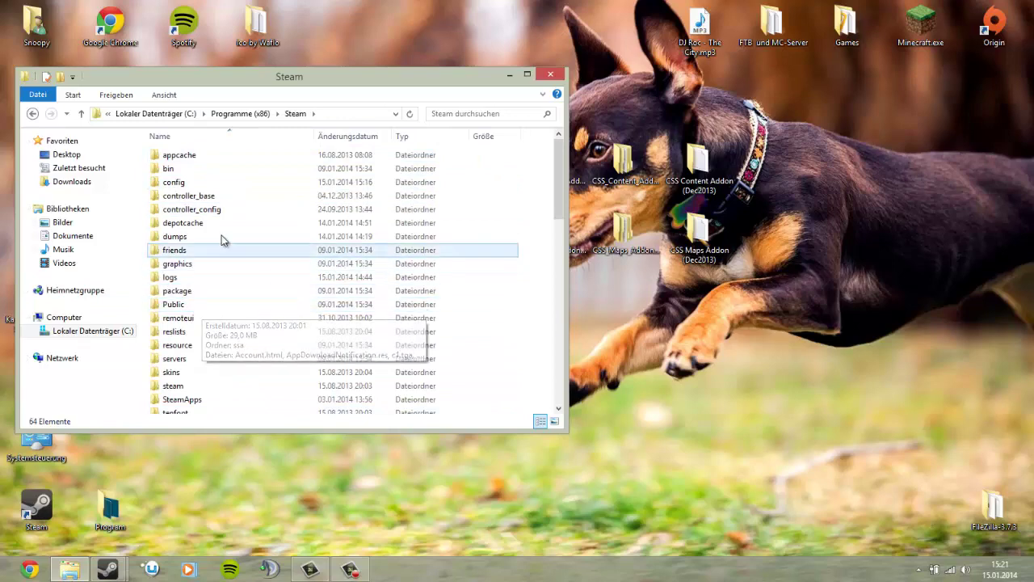
pyautogui.scroll(-1, 206, 364)
pyautogui.doubleClick(205, 364)
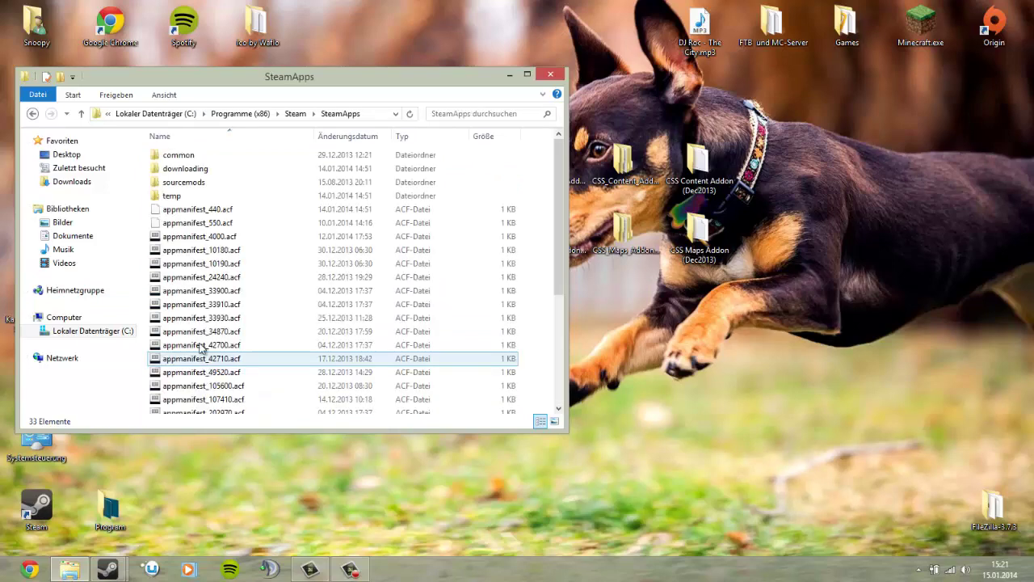
# Open the game's maps folder at common\GarrysMod\garrysmod\maps.
pyautogui.doubleClick(202, 166)
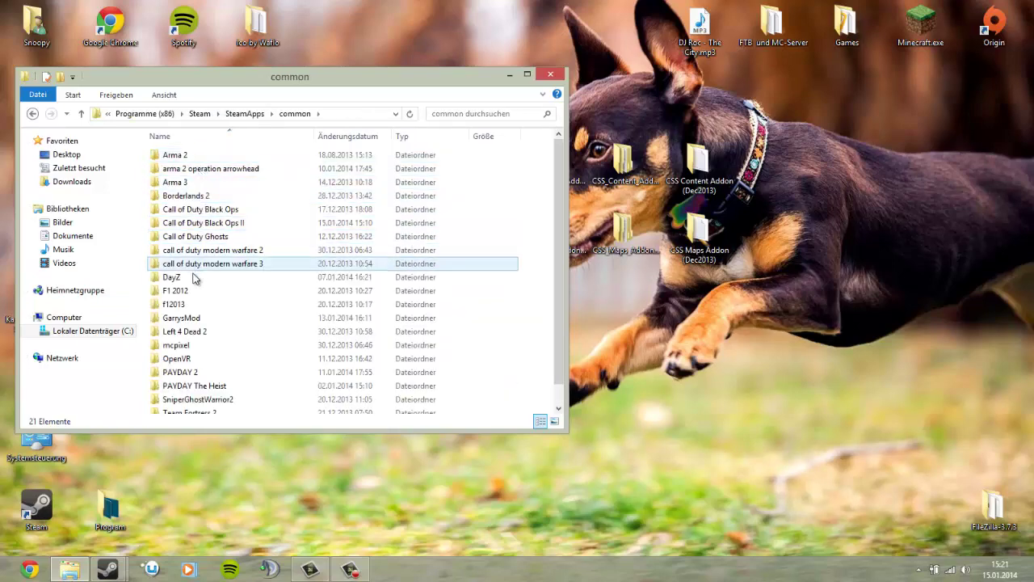
pyautogui.scroll(-1, 196, 321)
pyautogui.scroll(1, 195, 324)
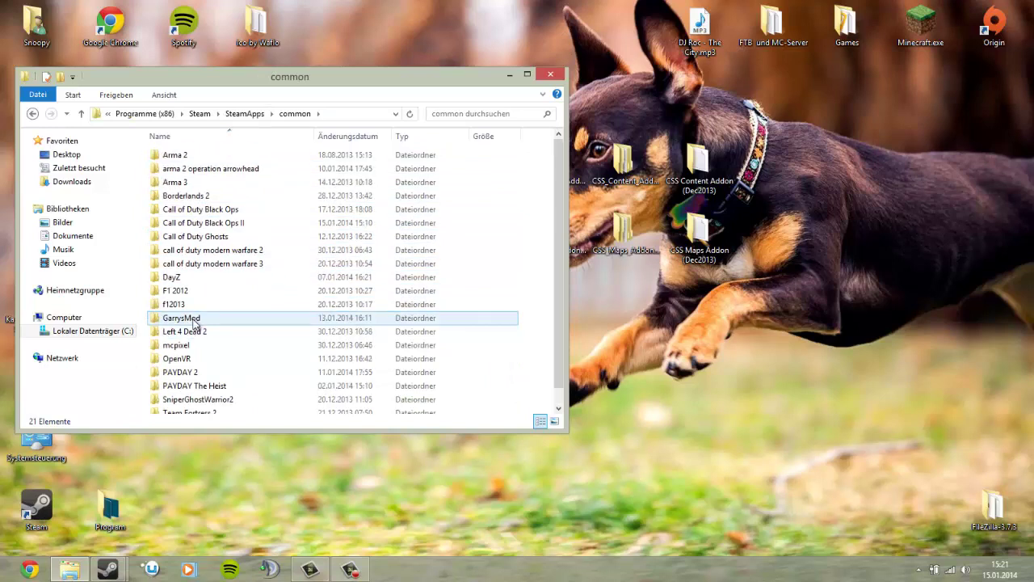
pyautogui.doubleClick(194, 320)
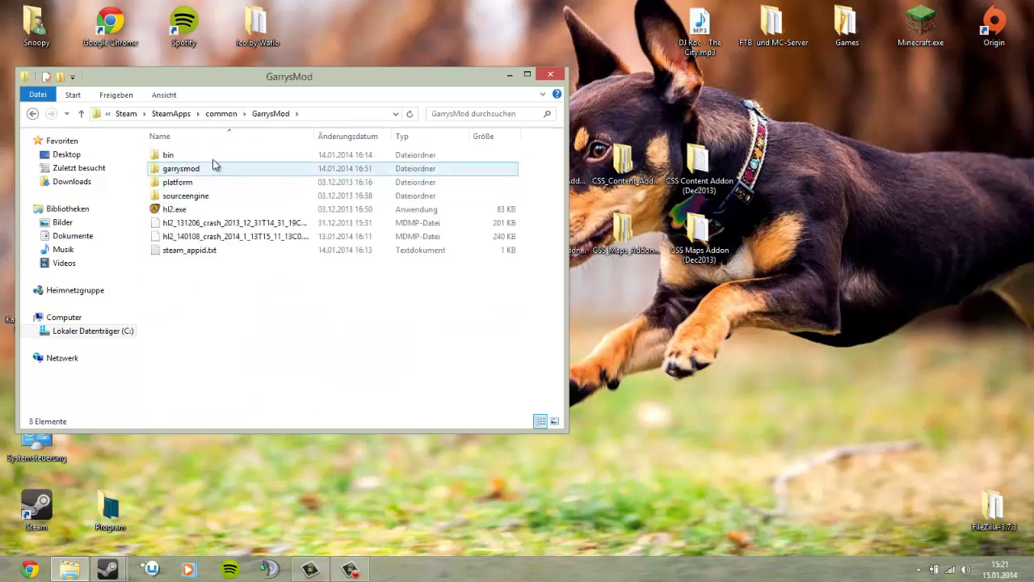
pyautogui.click(166, 172)
pyautogui.doubleClick(212, 176)
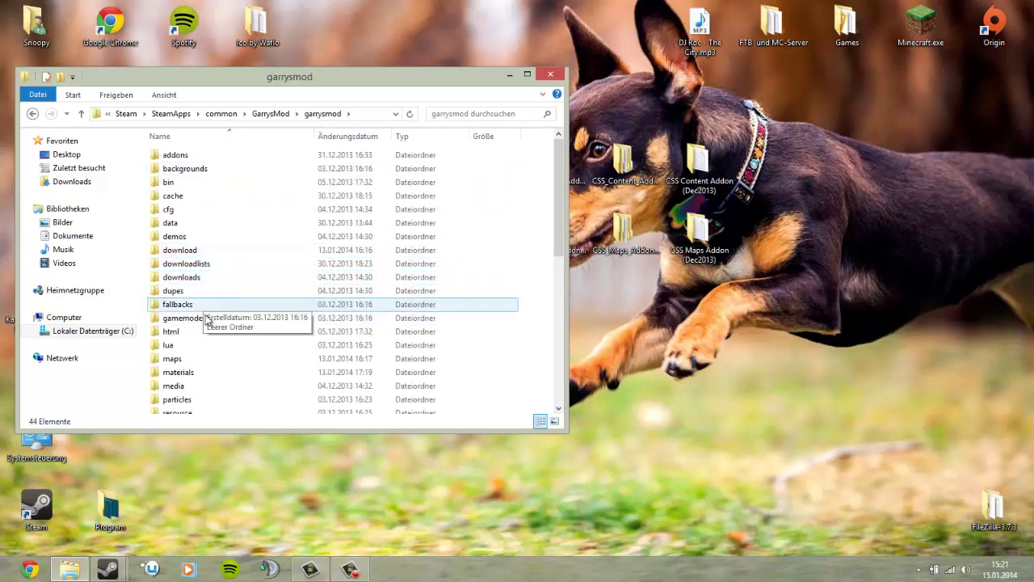
pyautogui.click(194, 360)
pyautogui.doubleClick(194, 360)
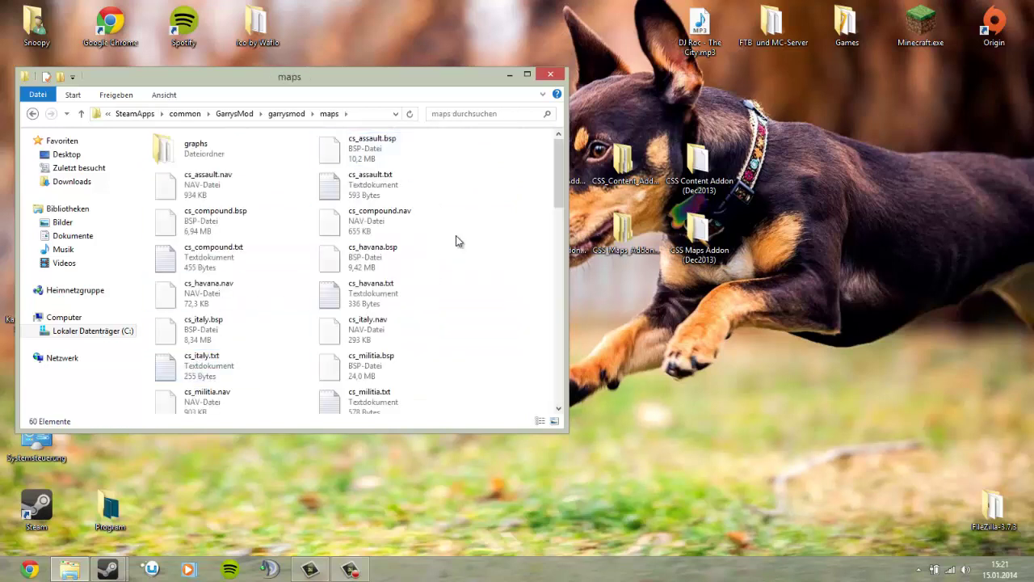
# Open the maps folder of CSS Maps Addon (Dec2013) in a second window placed beside the game's maps folder.
pyautogui.click(709, 240)
pyautogui.doubleClick(710, 240)
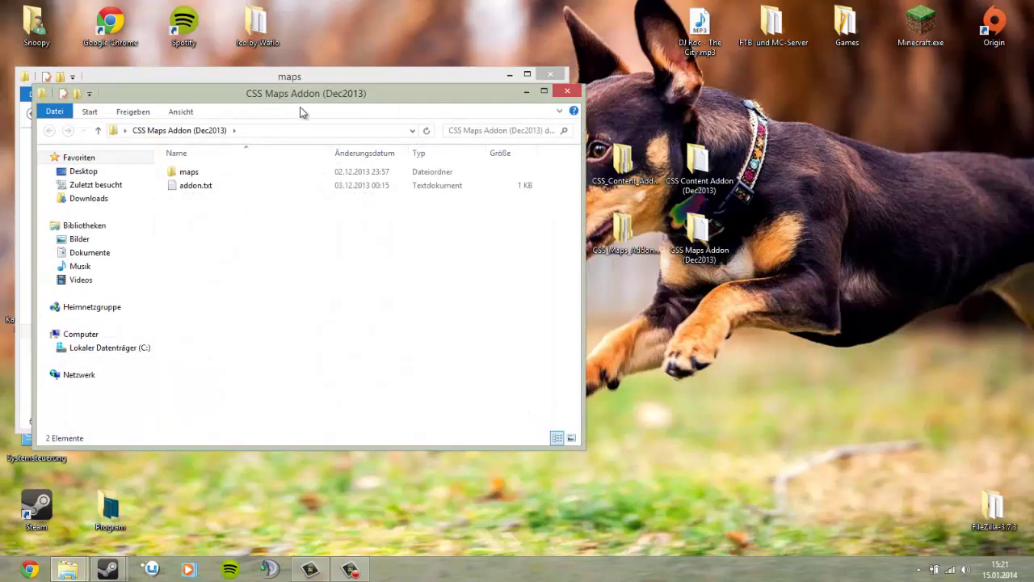
pyautogui.moveTo(300, 112); pyautogui.dragTo(764, 113)
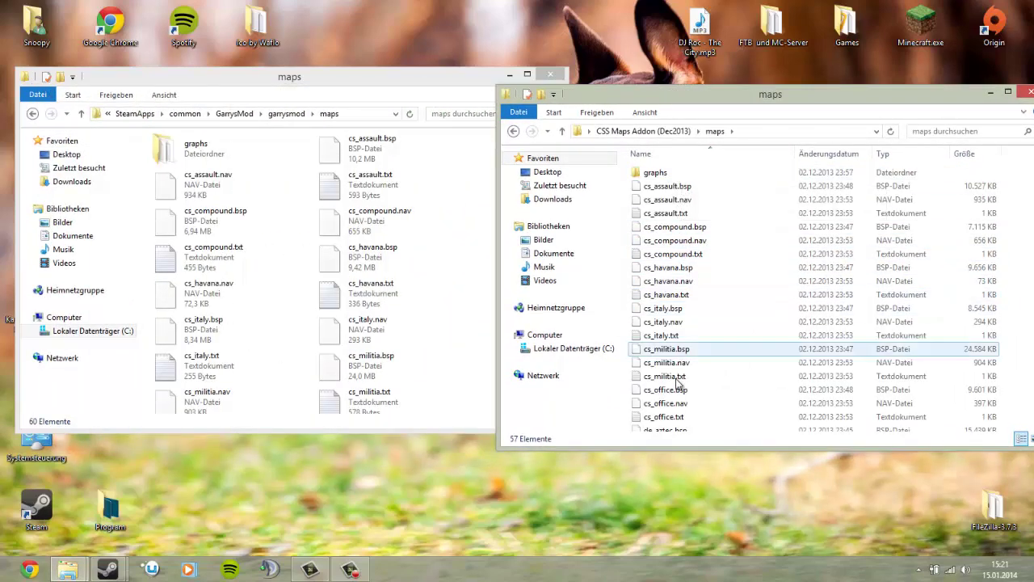
# Compare the file lists of the addon's maps folder and the game's maps folder.
pyautogui.scroll(-12, 629, 348)
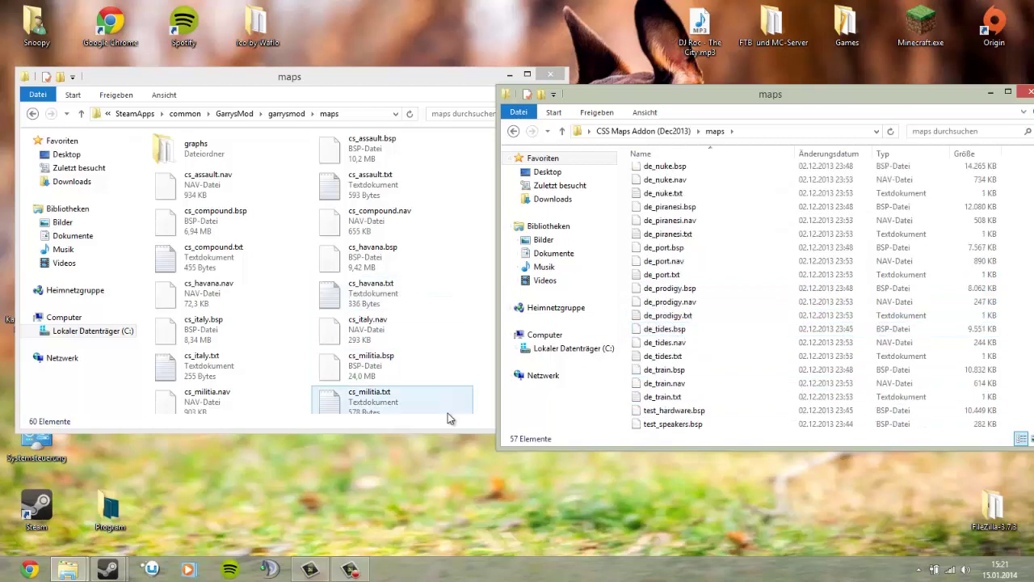
pyautogui.click(438, 284)
pyautogui.scroll(-10, 439, 283)
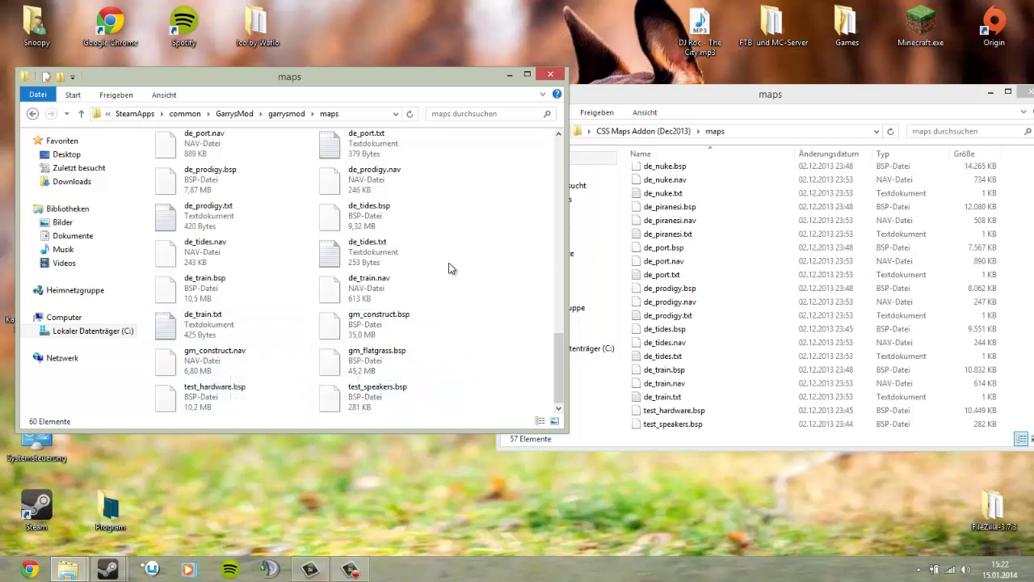
pyautogui.scroll(15, 693, 296)
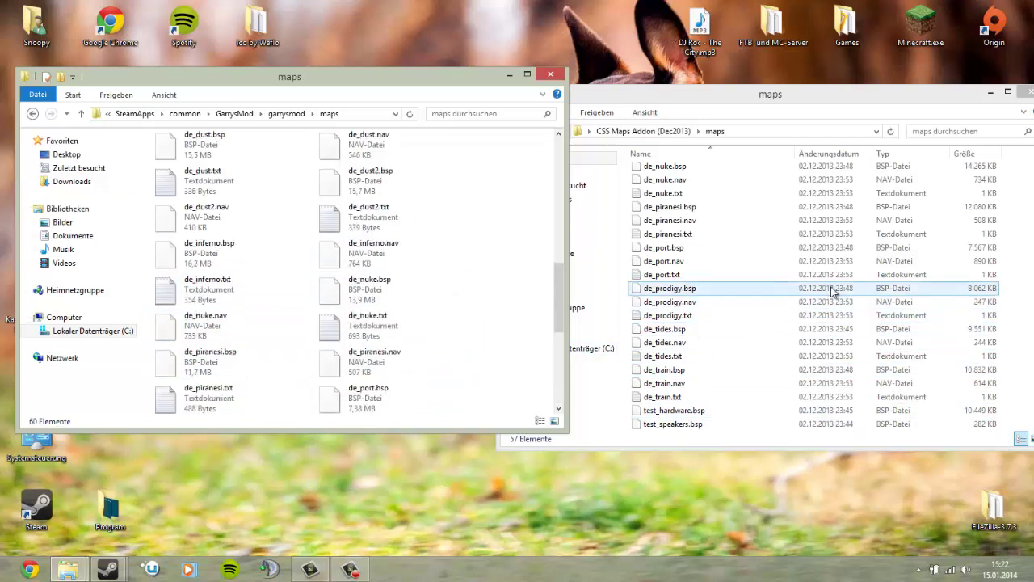
pyautogui.click(707, 86)
pyautogui.scroll(10, 704, 288)
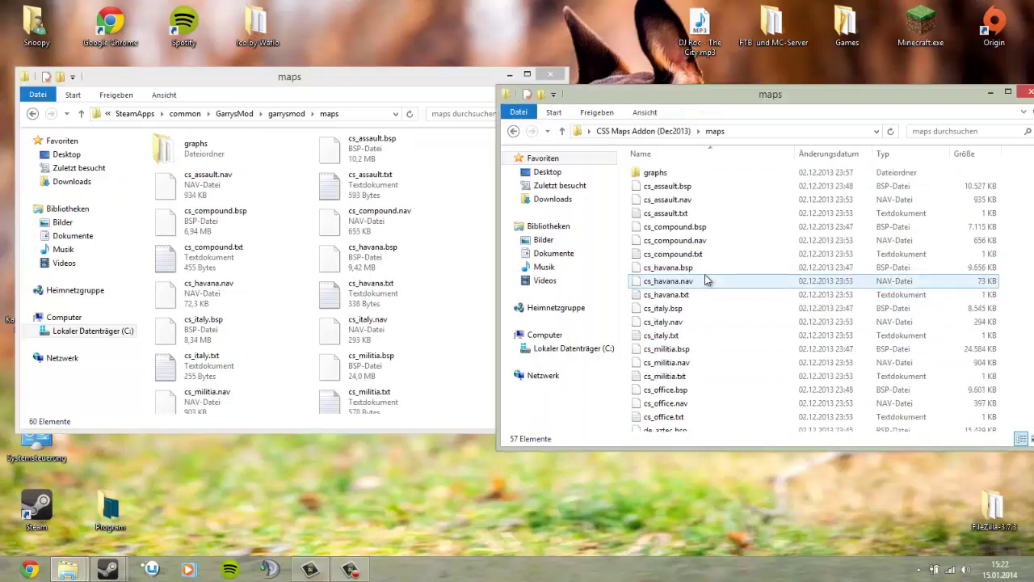
# Move all .ain files from the addon's graphs folder into the game's graphs folder, replacing the existing files.
pyautogui.doubleClick(678, 172)
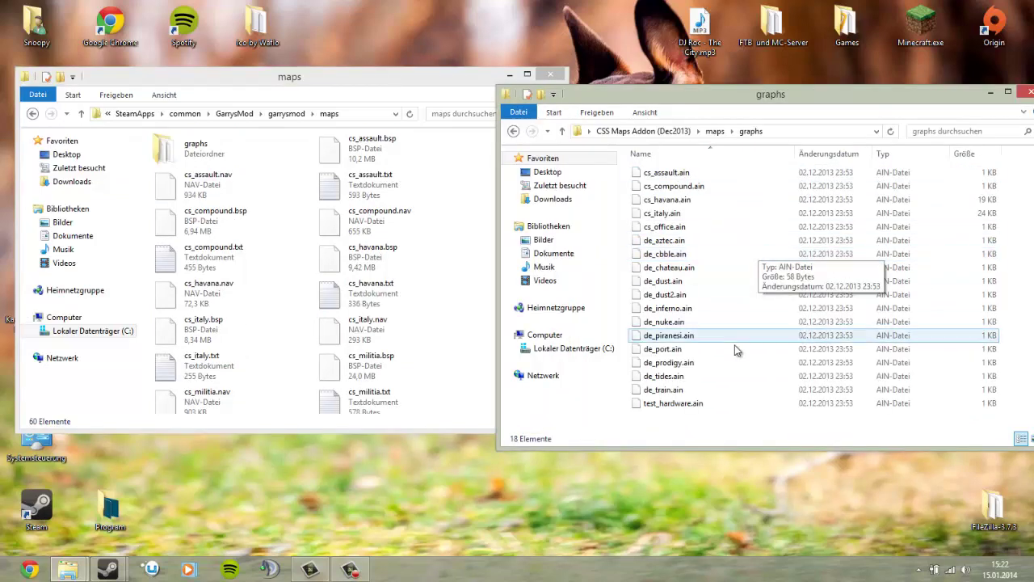
pyautogui.doubleClick(198, 158)
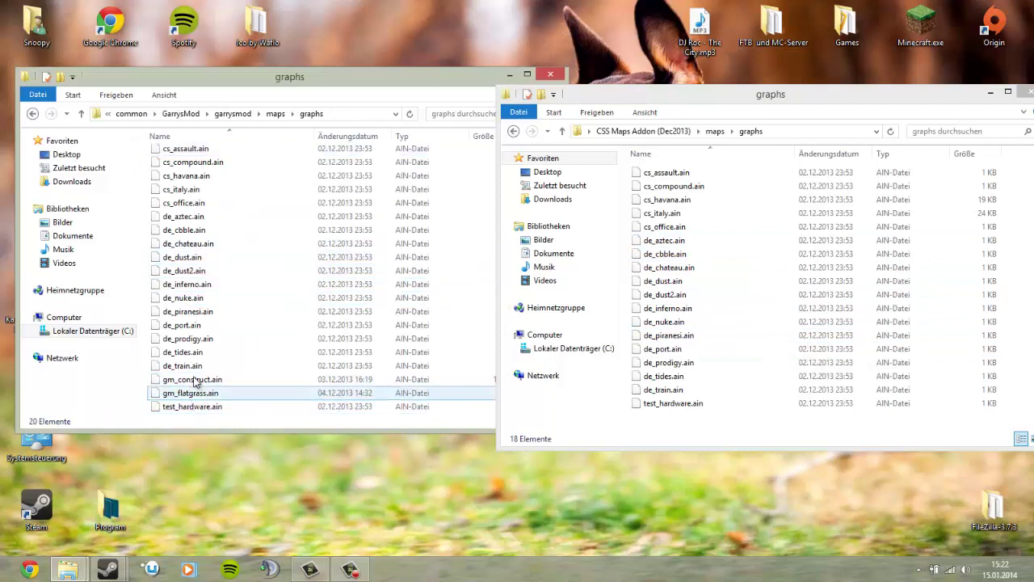
pyautogui.moveTo(663, 422); pyautogui.dragTo(800, 165)
pyautogui.click(219, 270)
pyautogui.moveTo(218, 270); pyautogui.dragTo(411, 309)
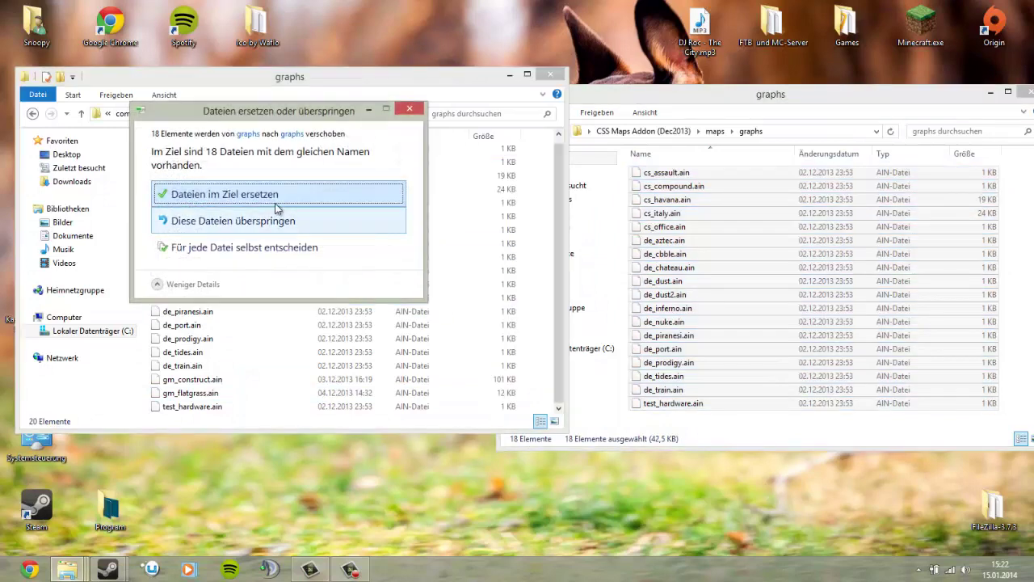
pyautogui.click(249, 196)
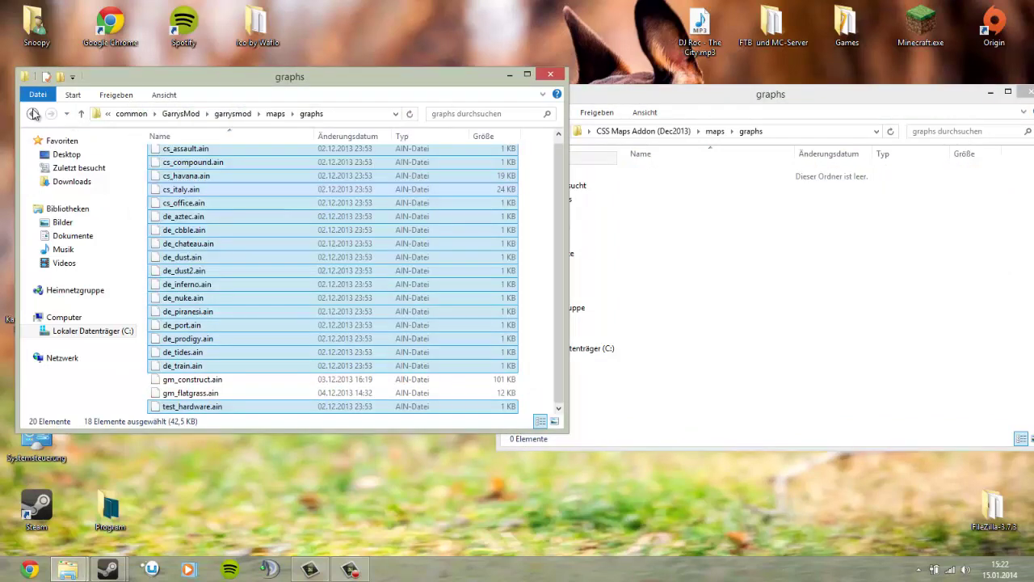
# Return both windows to maps and move every addon file except the graphs folder into the game's maps folder, replacing duplicates.
pyautogui.click(34, 114)
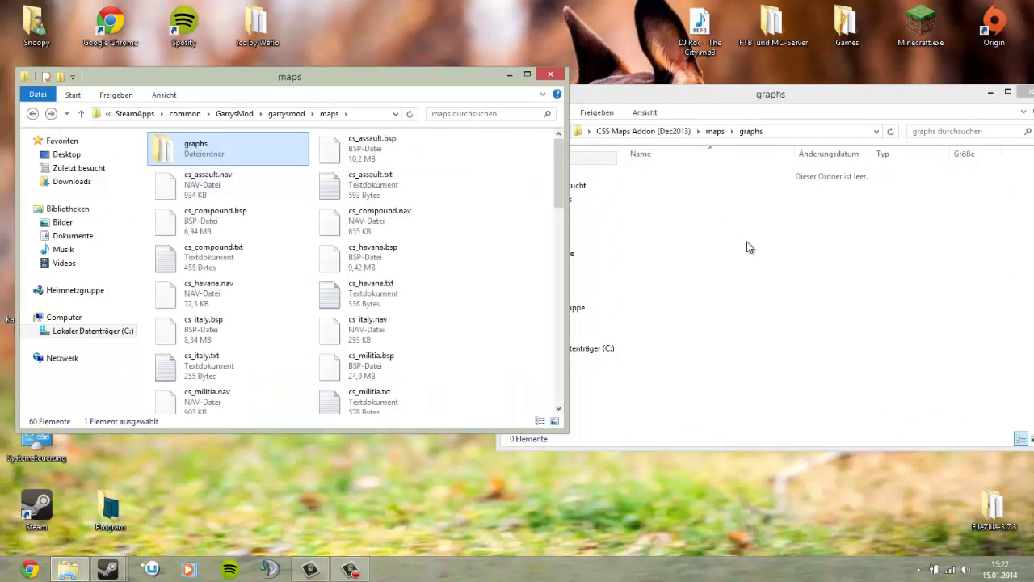
pyautogui.click(644, 103)
pyautogui.click(513, 131)
pyautogui.click(739, 254)
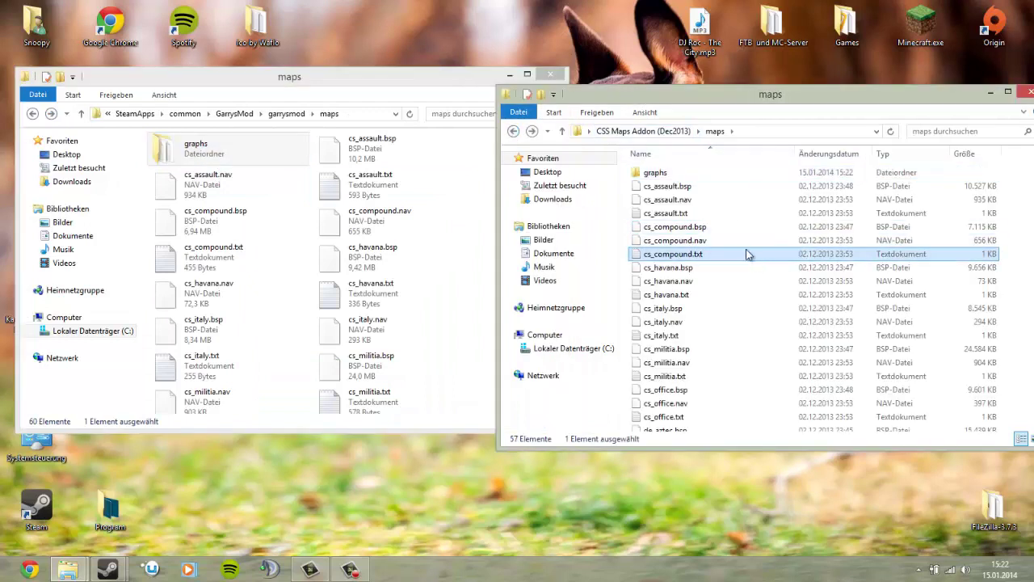
pyautogui.hotkey('ctrl', 'a')
pyautogui.keyDown('ctrl'); pyautogui.click(716, 172); pyautogui.keyUp('ctrl')
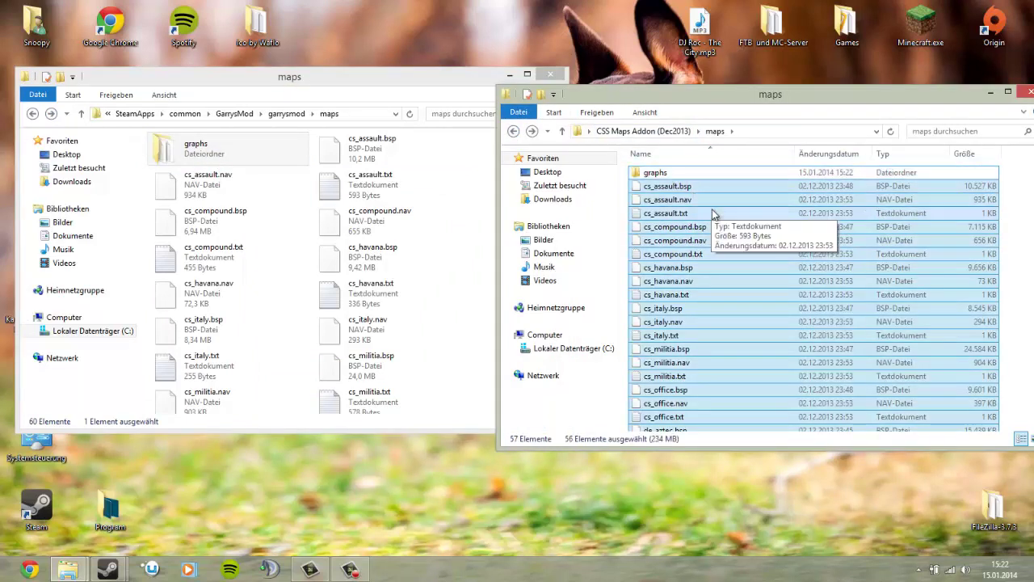
pyautogui.moveTo(485, 221); pyautogui.dragTo(486, 221)
pyautogui.click(473, 200)
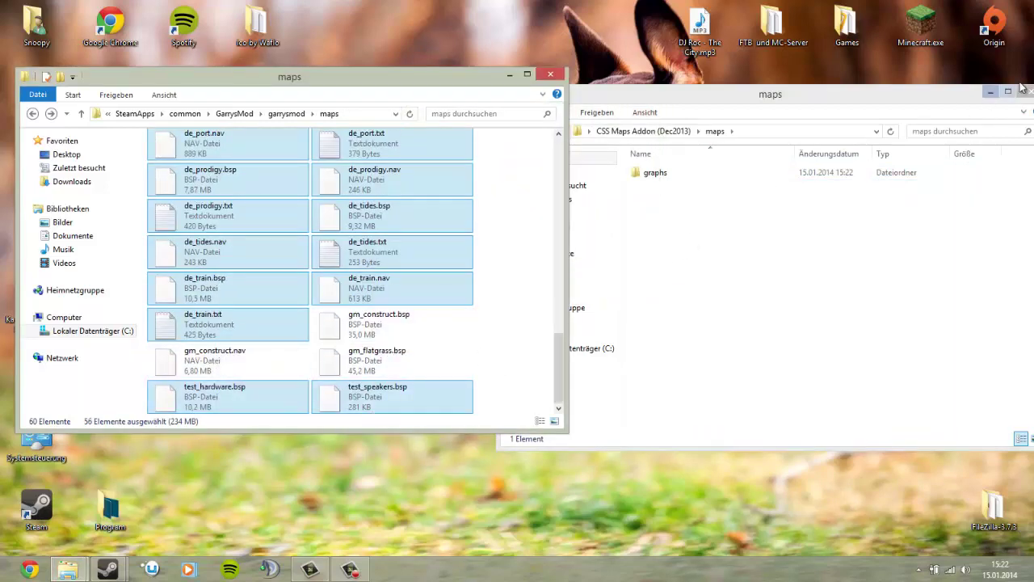
# Close the addon's window, return to the garrysmod folder, and delete the CSS Maps Addon folders from the desktop.
pyautogui.click(1023, 90)
pyautogui.click(41, 114)
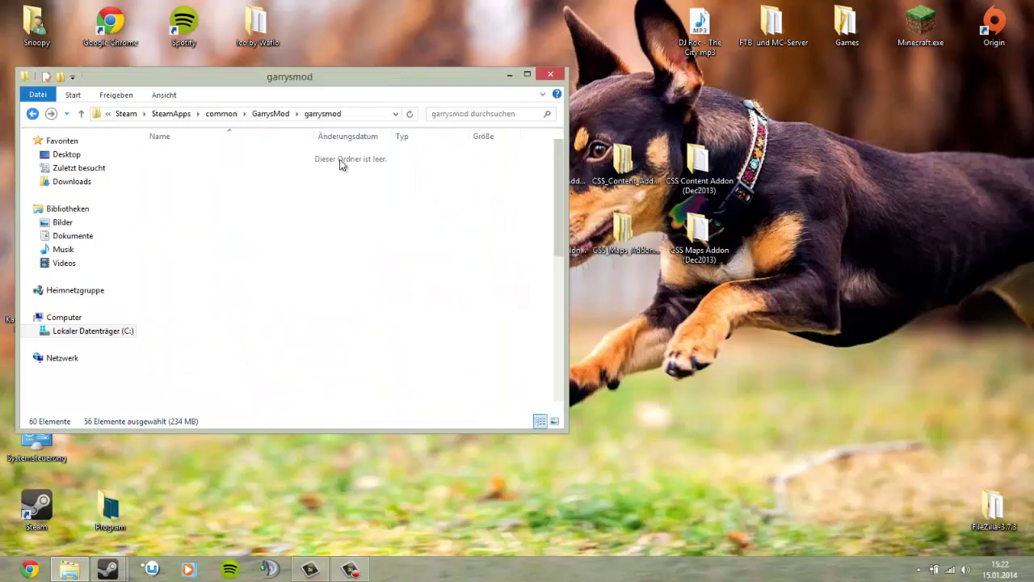
pyautogui.moveTo(760, 308); pyautogui.dragTo(570, 238)
pyautogui.press('Delete')
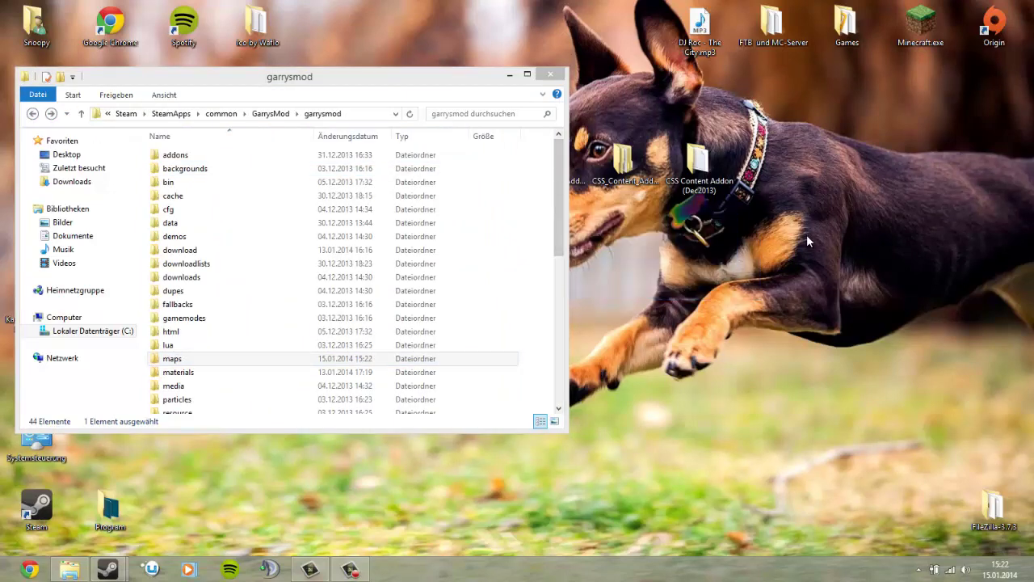
# Open CSS Content Addon (Dec2013) in a window beside the garrysmod folder, and open the game's download folder.
pyautogui.moveTo(618, 166); pyautogui.dragTo(798, 258)
pyautogui.doubleClick(777, 255)
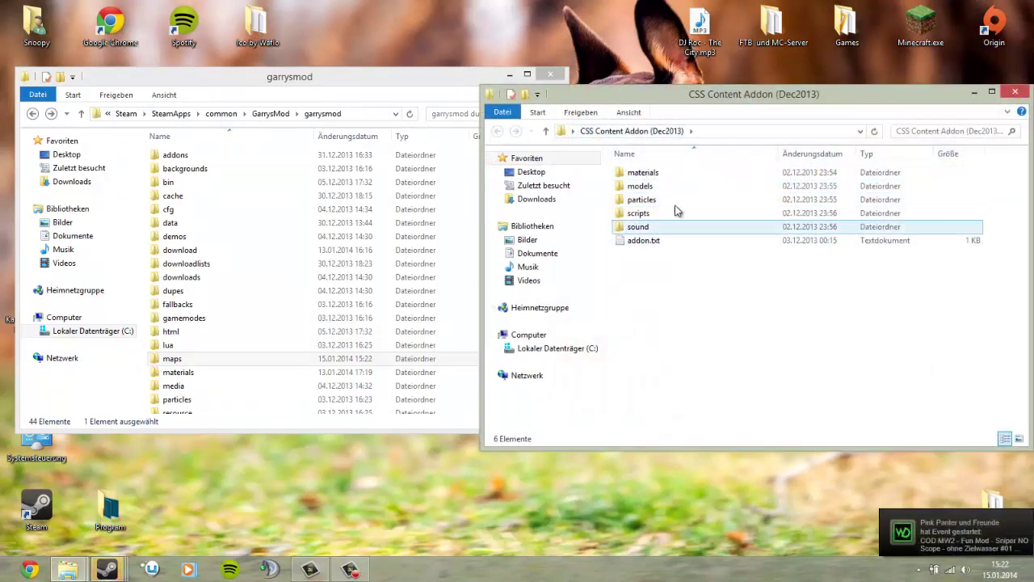
pyautogui.moveTo(672, 197)
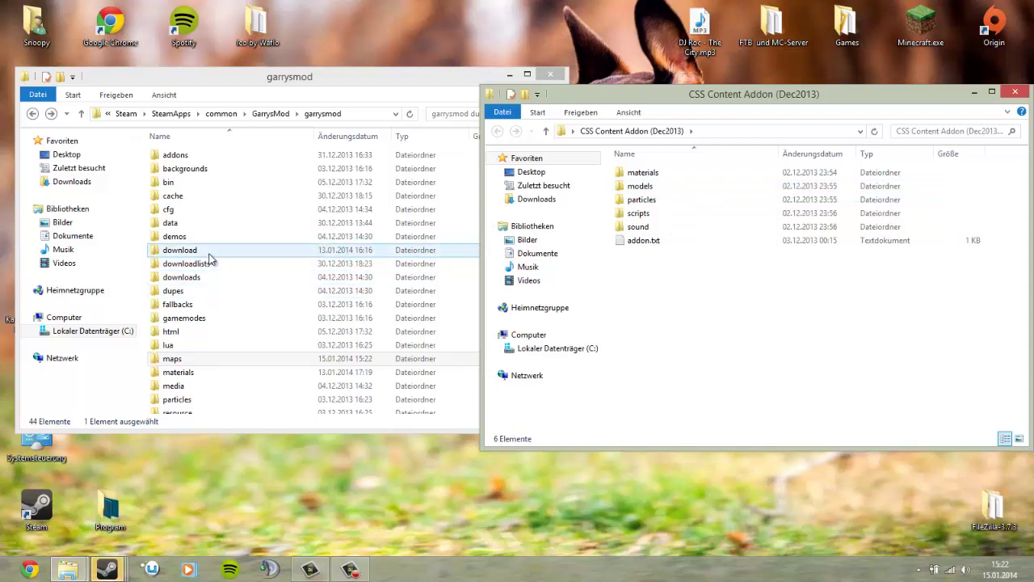
pyautogui.doubleClick(209, 252)
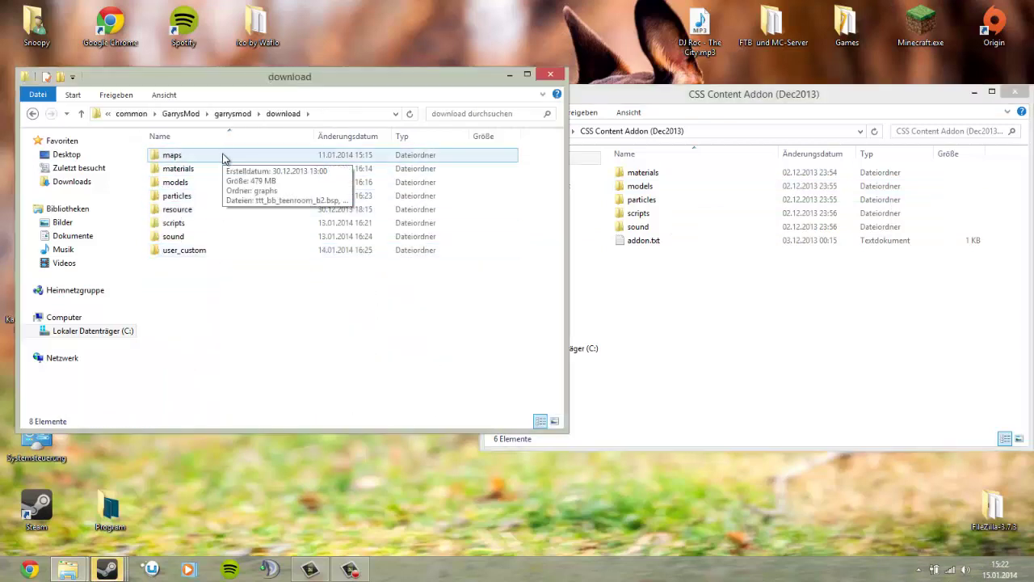
# Look into the download folder's maps folder, return to download, and briefly check the Steam library.
pyautogui.doubleClick(224, 157)
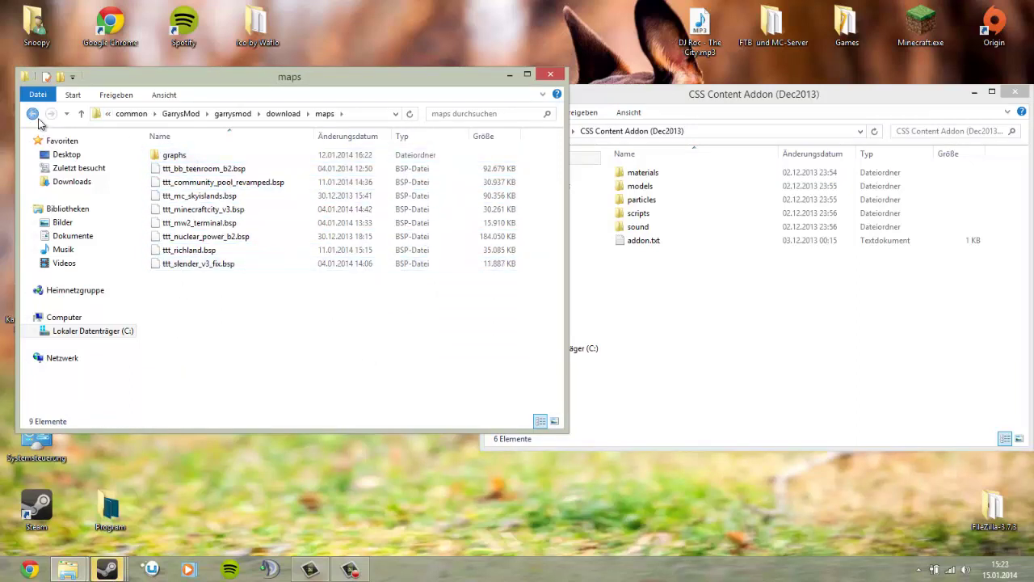
pyautogui.click(35, 117)
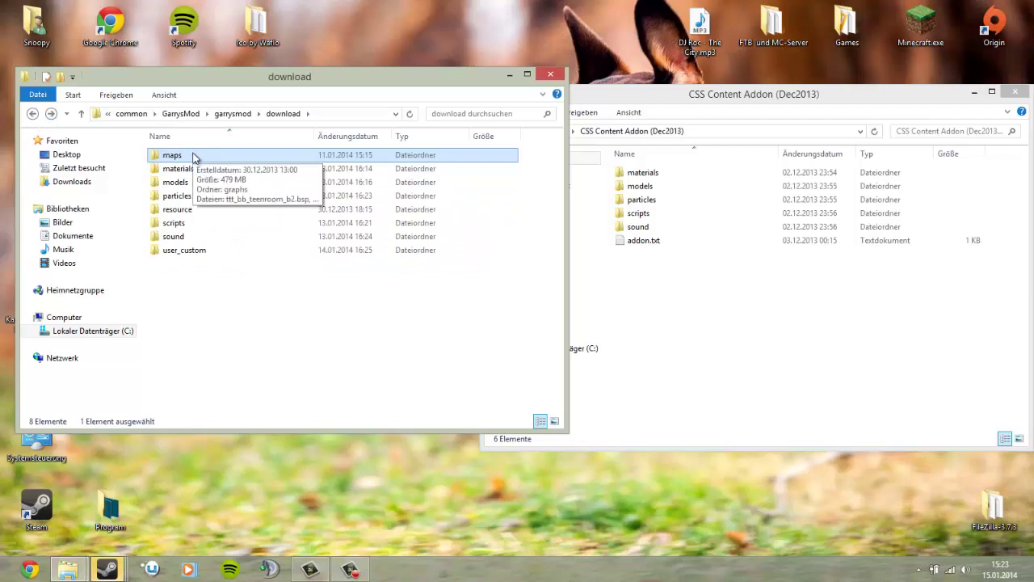
pyautogui.moveTo(117, 572)
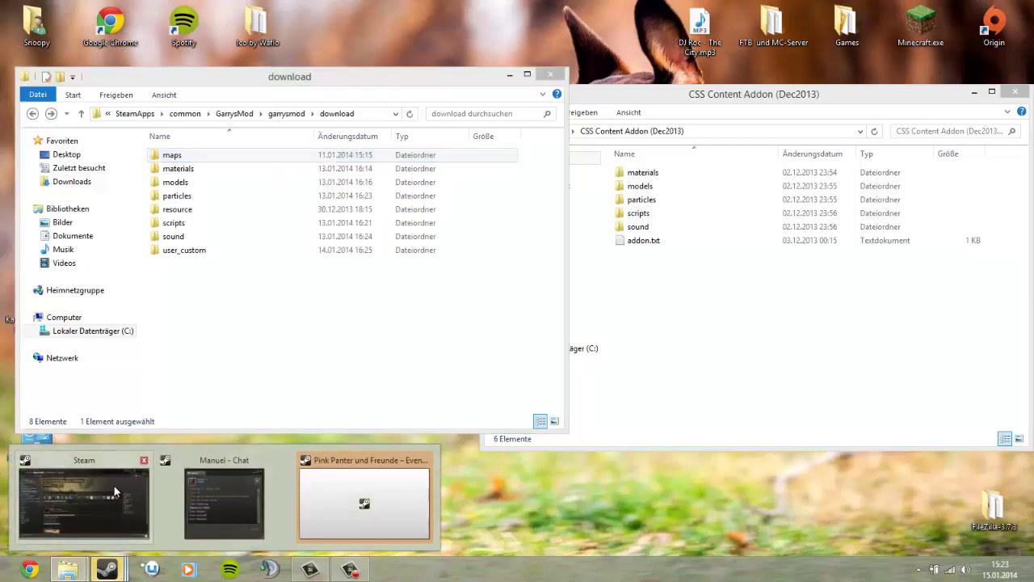
pyautogui.click(114, 486)
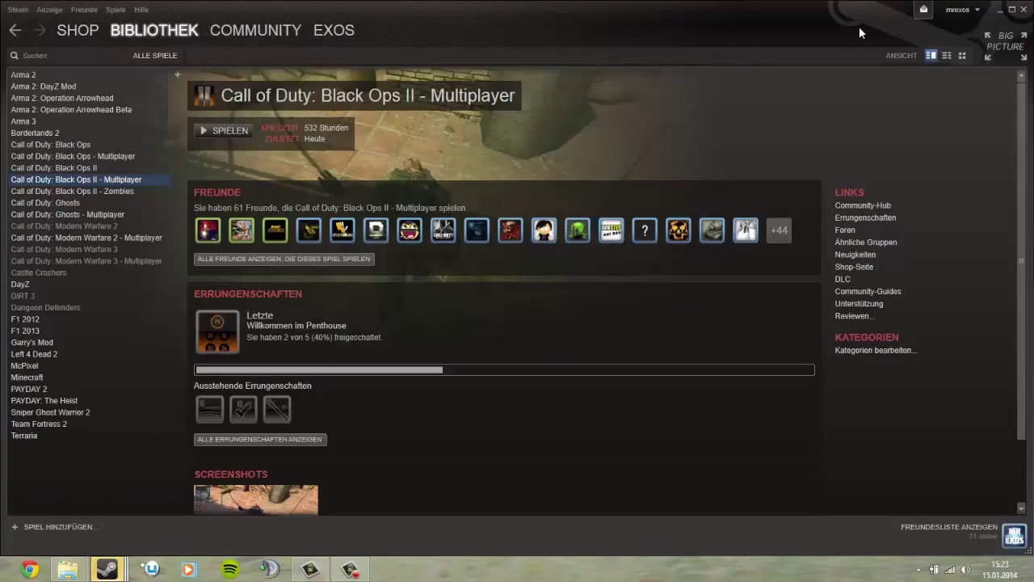
pyautogui.click(1001, 9)
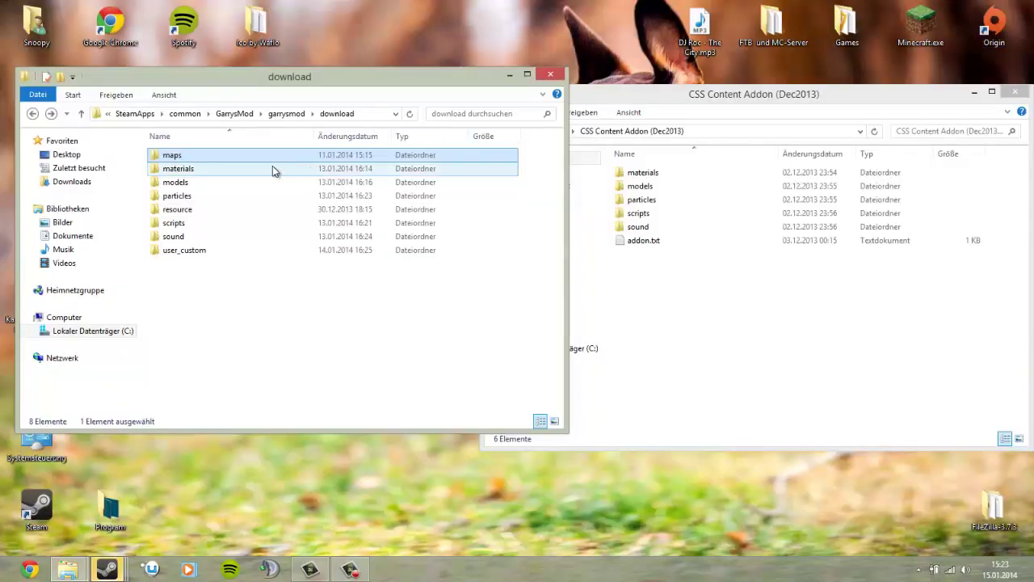
# Open the materials folder in both windows, select all of the addon's folders, and narrow the addon window so it overlaps less.
pyautogui.click(273, 169)
pyautogui.doubleClick(273, 169)
pyautogui.doubleClick(646, 173)
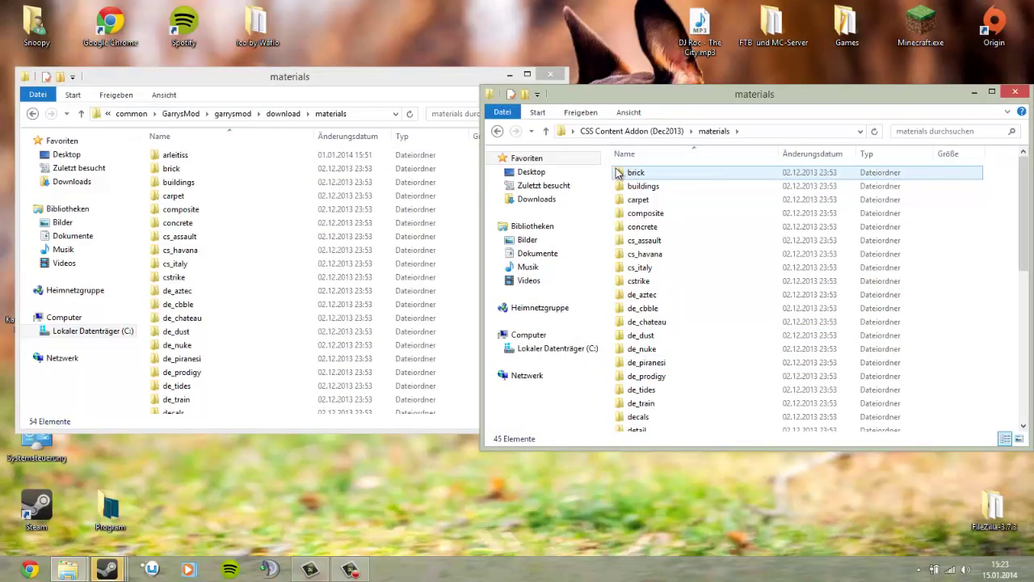
pyautogui.click(657, 202)
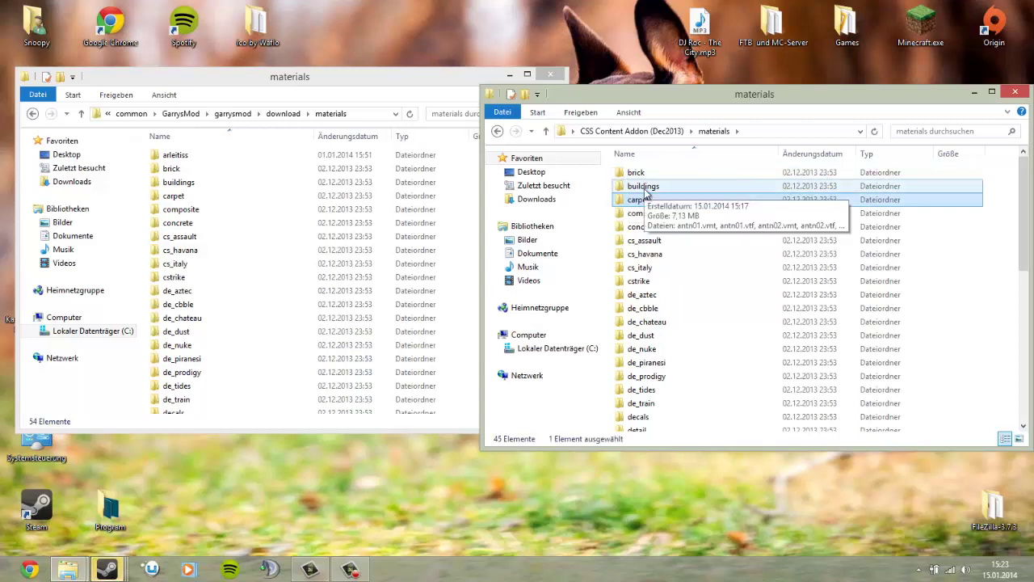
pyautogui.hotkey('ctrl', 'a')
pyautogui.moveTo(831, 260); pyautogui.dragTo(556, 276)
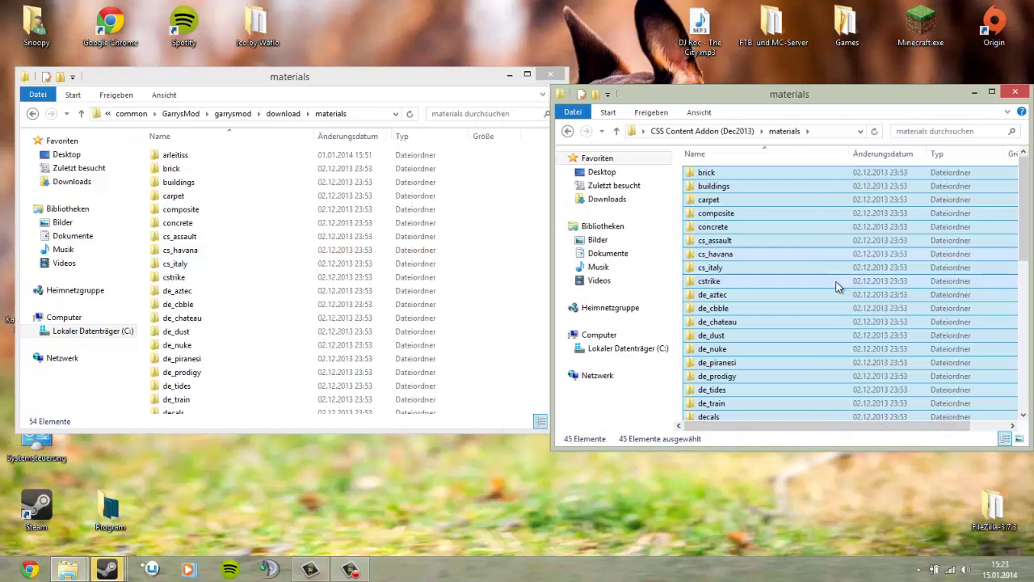
# Move the selected addon folders into the game's materials folder, cancelling the first transfer aimed at the cstrike folder.
pyautogui.moveTo(840, 284); pyautogui.dragTo(517, 289)
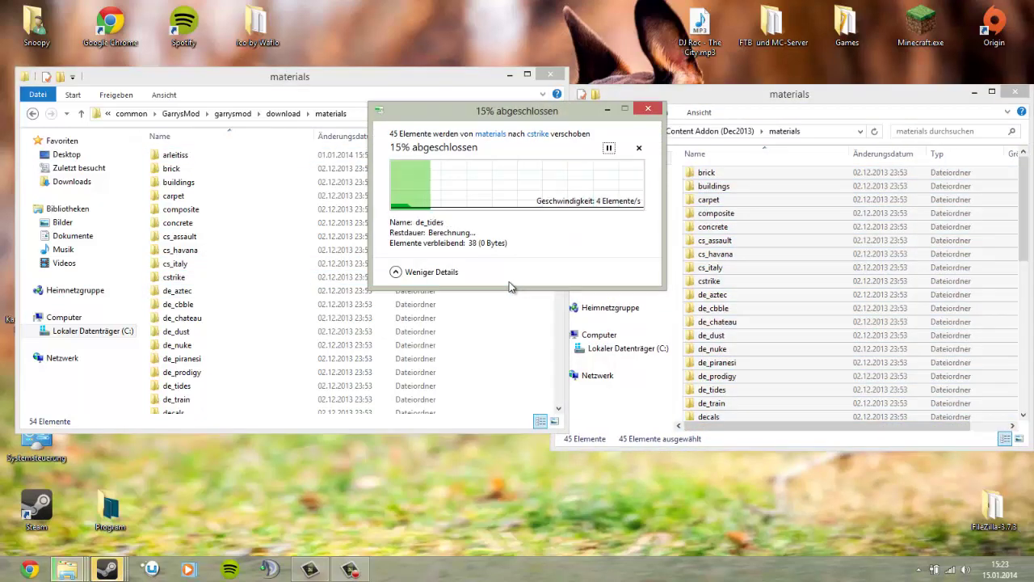
pyautogui.click(651, 108)
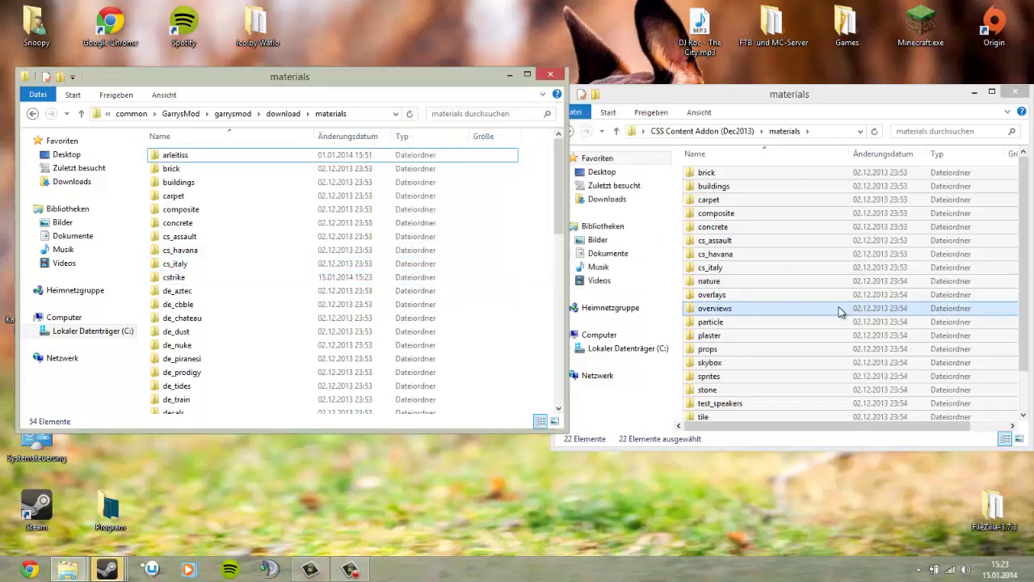
pyautogui.moveTo(839, 312); pyautogui.dragTo(540, 297)
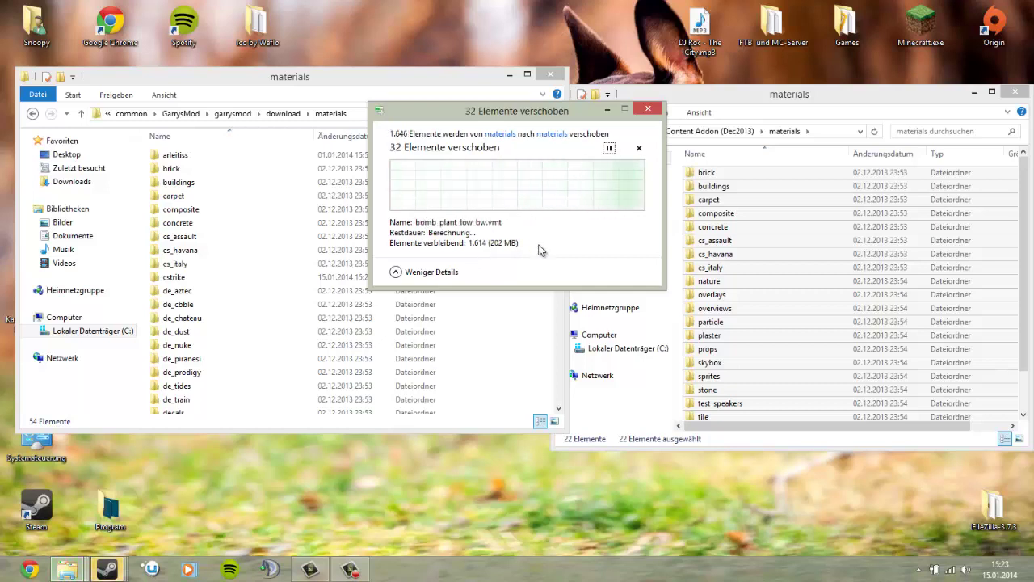
pyautogui.click(614, 440)
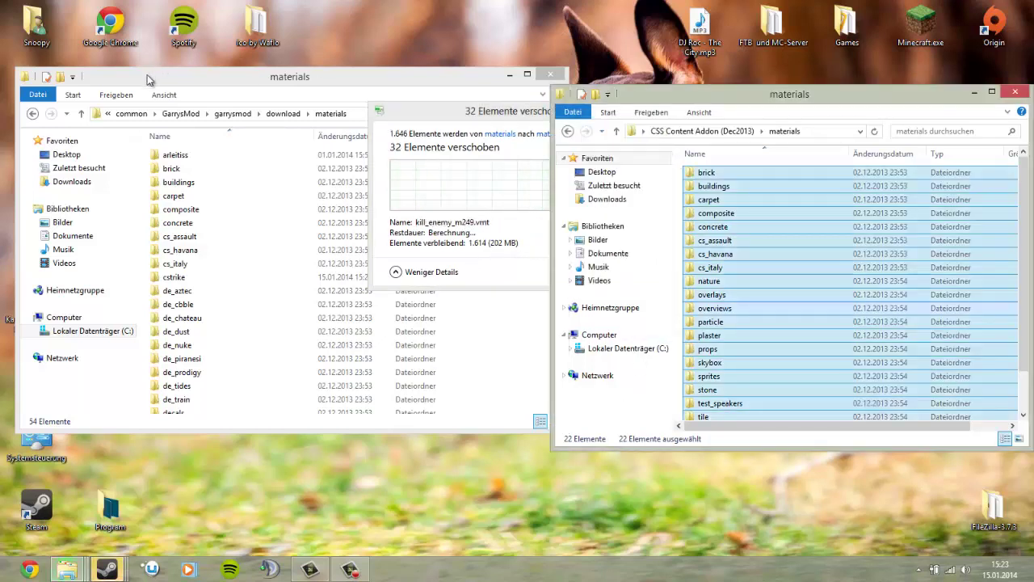
# Return both windows to the download and CSS Content Addon folders, and close them while the transfer runs.
pyautogui.click(38, 119)
pyautogui.click(36, 116)
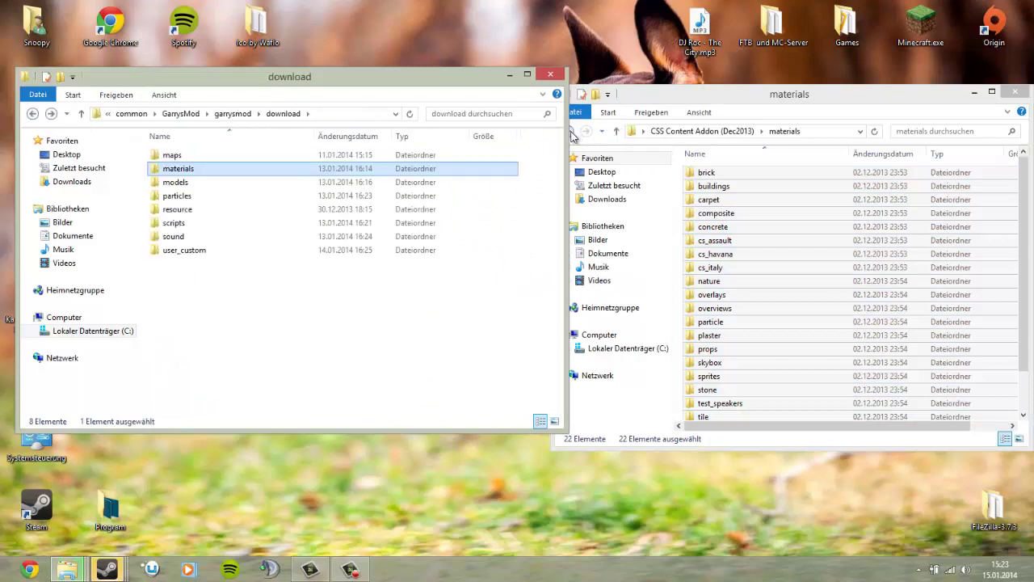
pyautogui.click(571, 134)
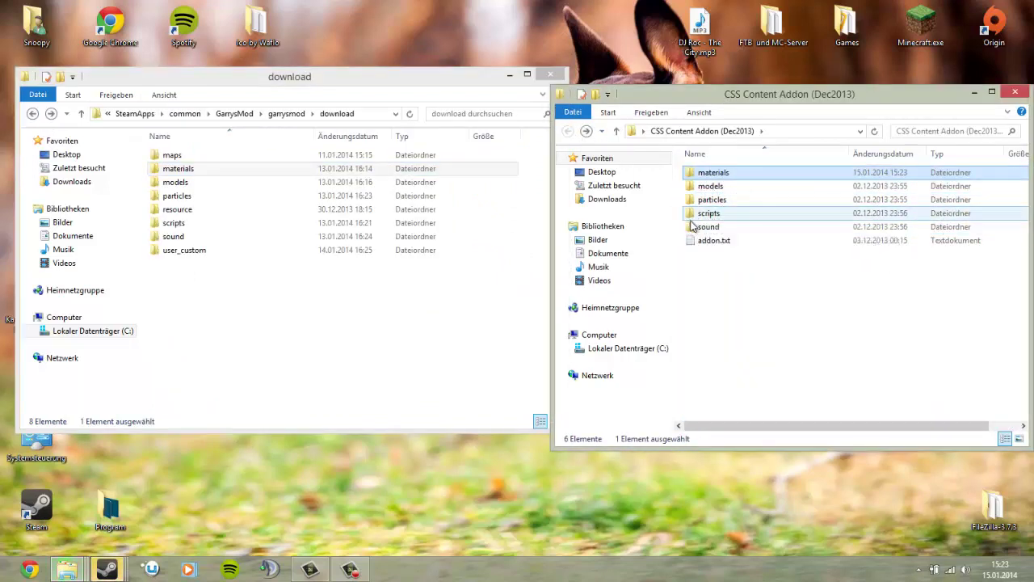
pyautogui.moveTo(727, 283); pyautogui.dragTo(780, 158)
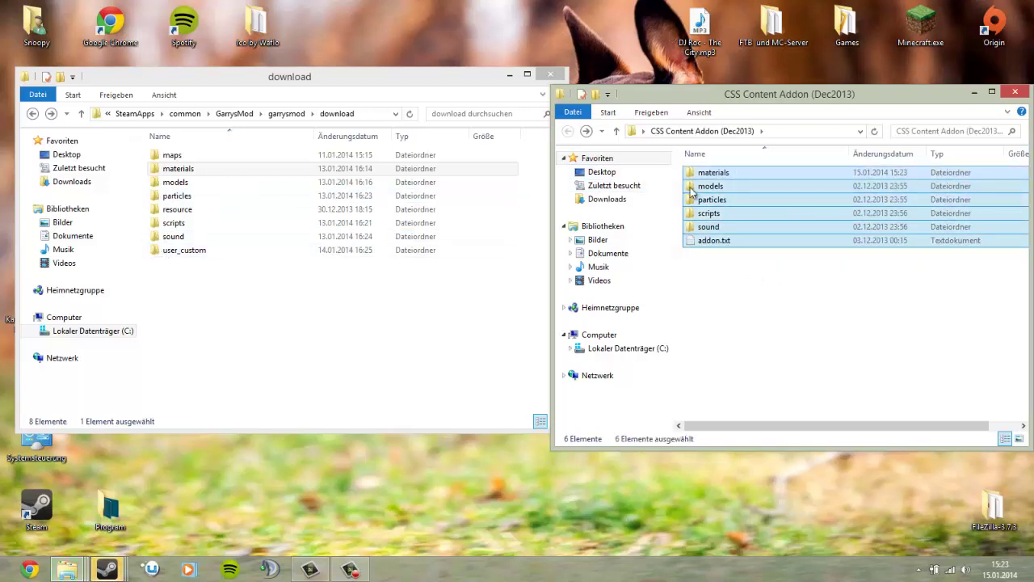
pyautogui.click(748, 289)
pyautogui.click(194, 181)
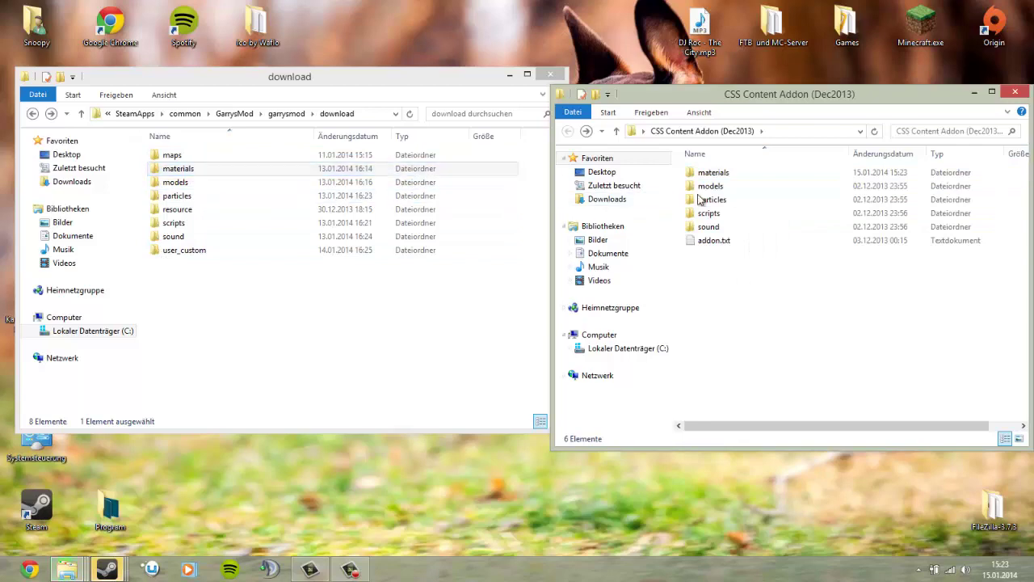
pyautogui.click(317, 171)
pyautogui.click(551, 76)
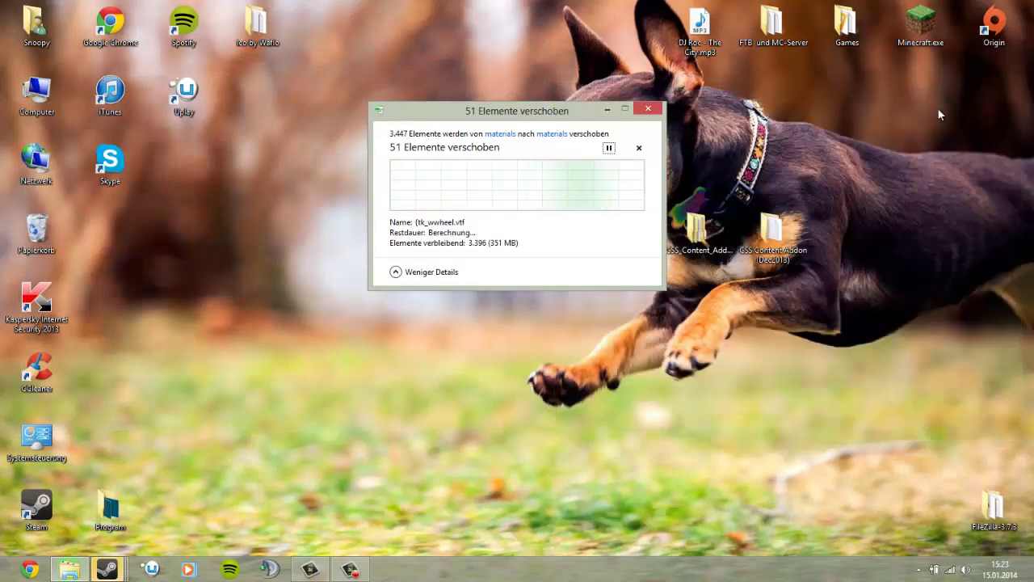
# Replace all same-named files in the destination materials folder.
pyautogui.click(344, 572)
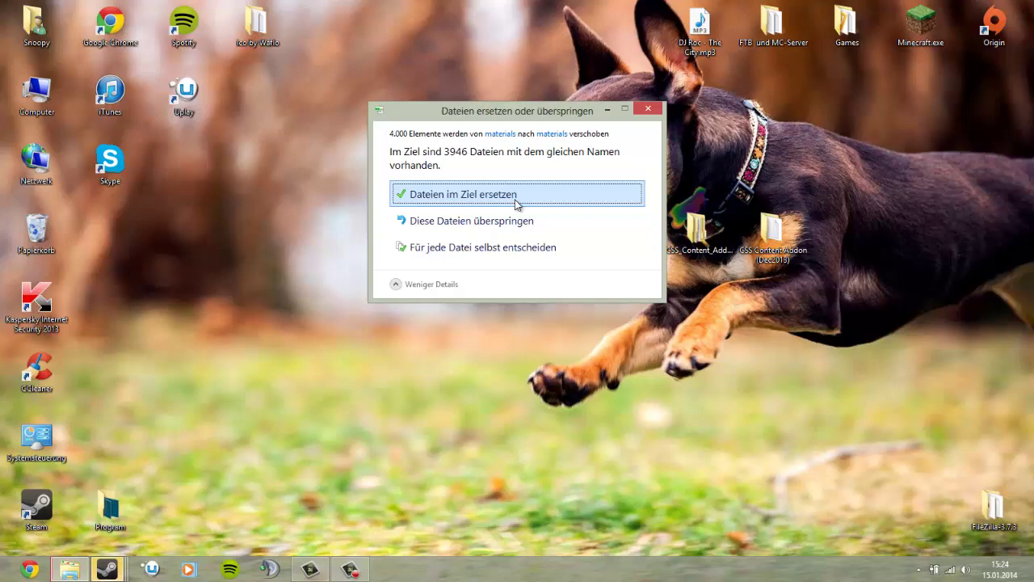
pyautogui.click(516, 194)
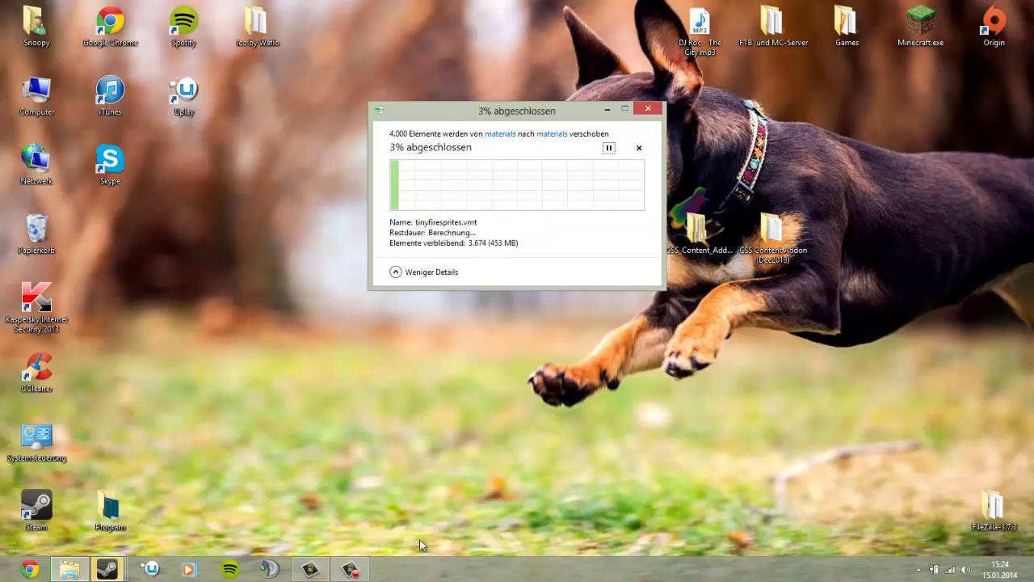
pyautogui.click(366, 572)
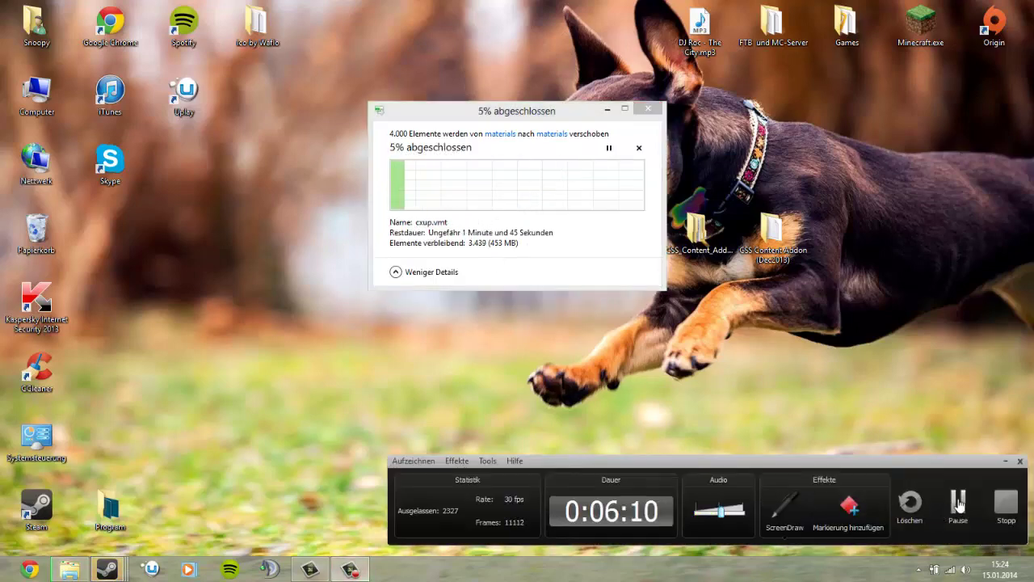
pyautogui.click(958, 504)
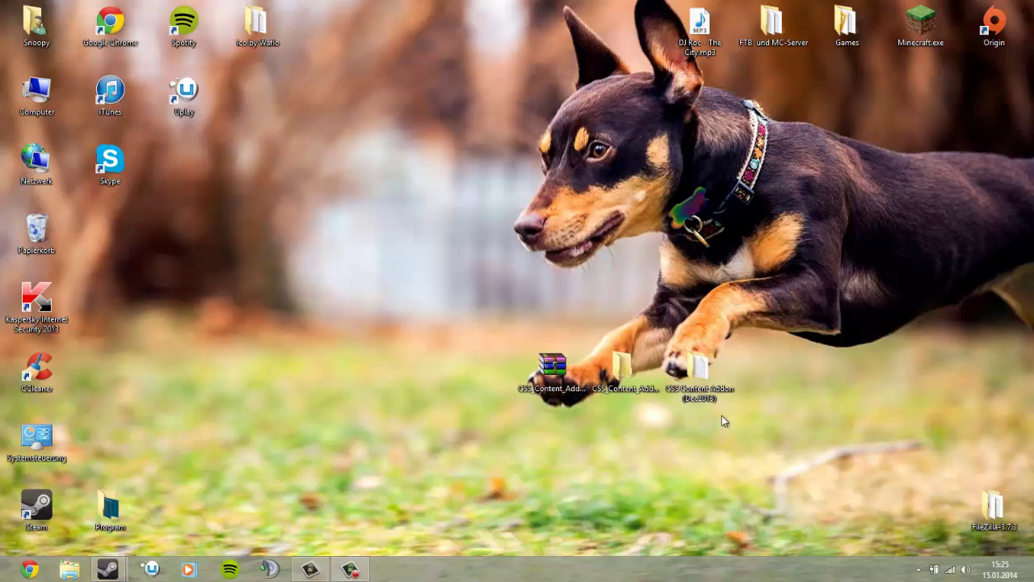
# Delete the CSS Content Addon archive and folders from the desktop, and check the Recycle Bin.
pyautogui.moveTo(741, 423); pyautogui.dragTo(490, 388)
pyautogui.moveTo(703, 426); pyautogui.dragTo(381, 360)
pyautogui.press('Delete')
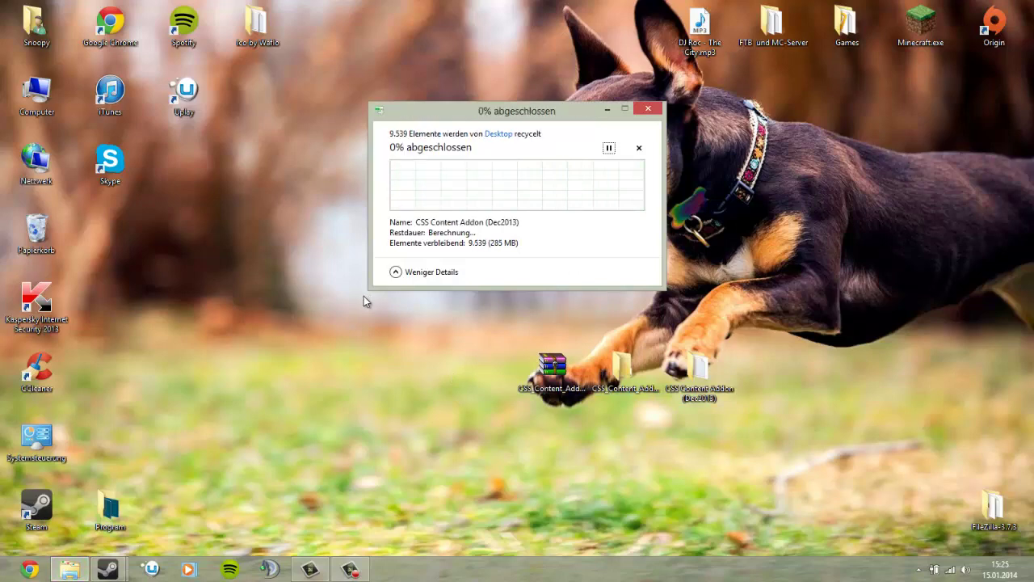
pyautogui.click(406, 273)
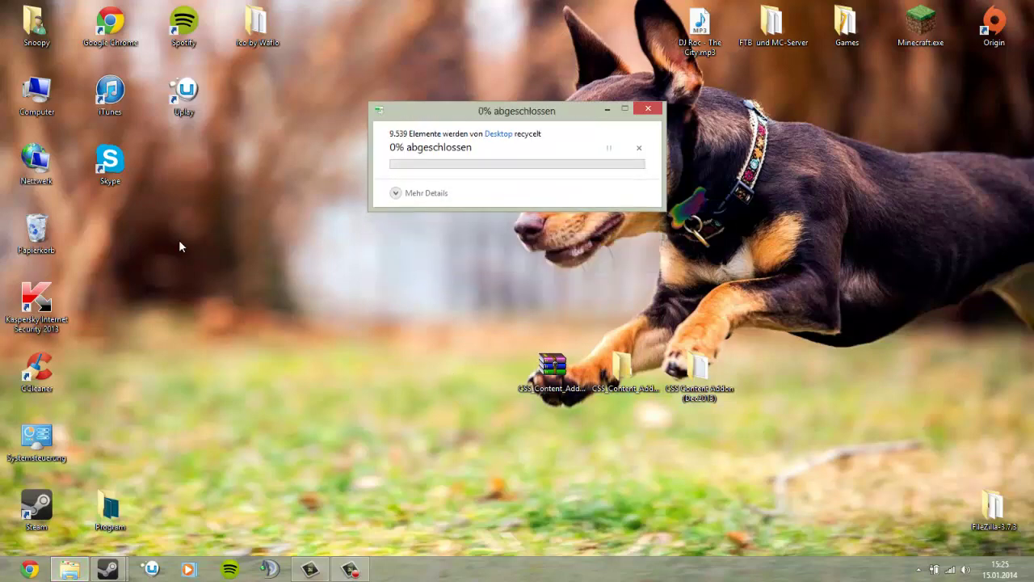
pyautogui.doubleClick(48, 232)
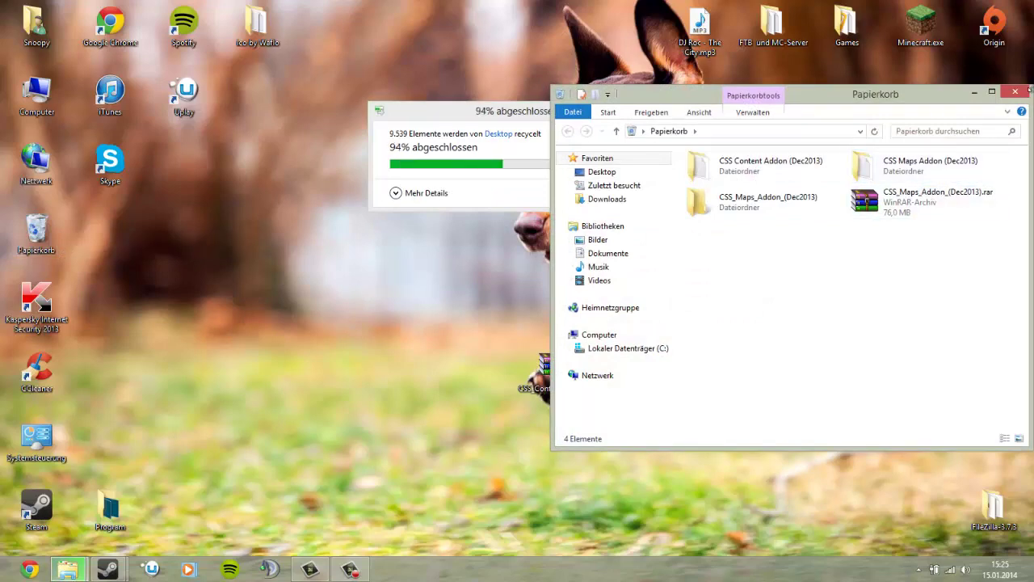
pyautogui.click(1016, 92)
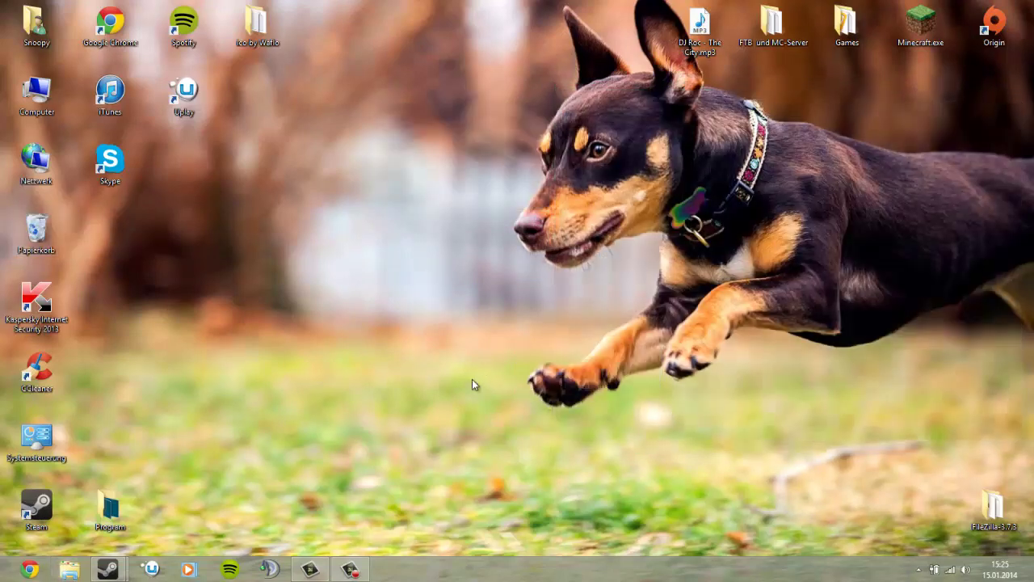
pyautogui.moveTo(353, 573)
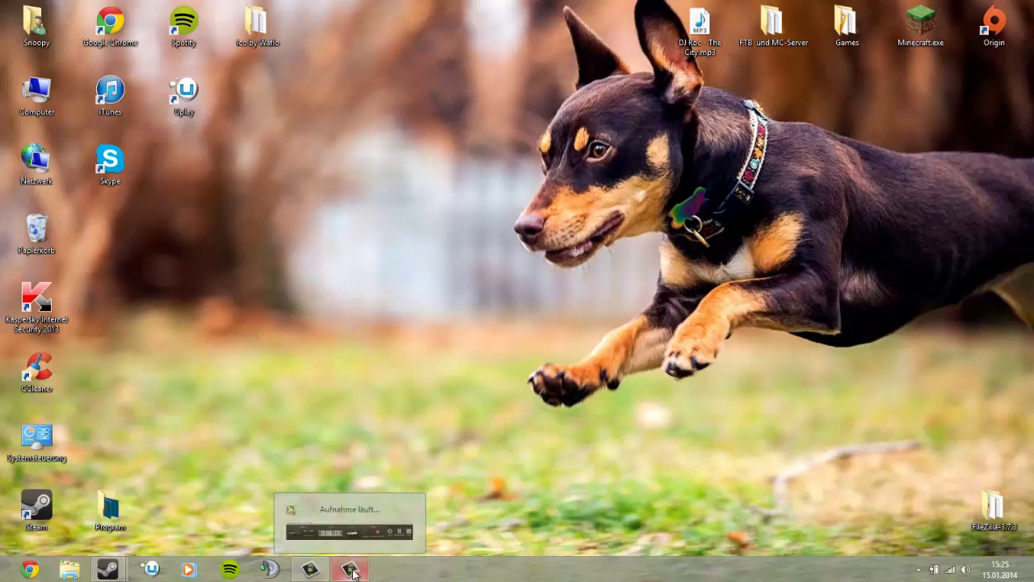
pyautogui.click(363, 546)
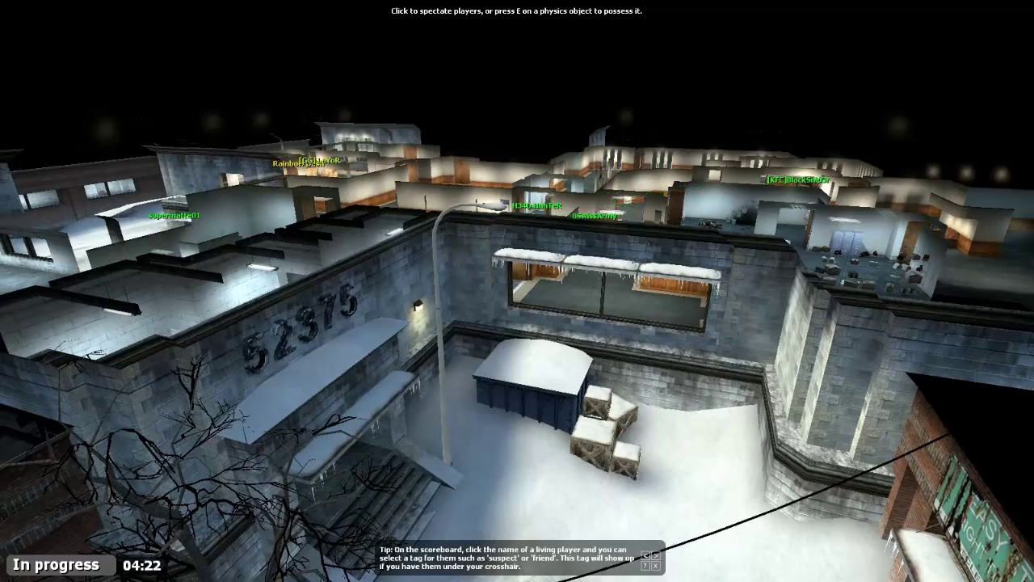
# Open the Steam overlay over Garry's Mod and close the chat window.
pyautogui.hotkey('shift', 'Tab')
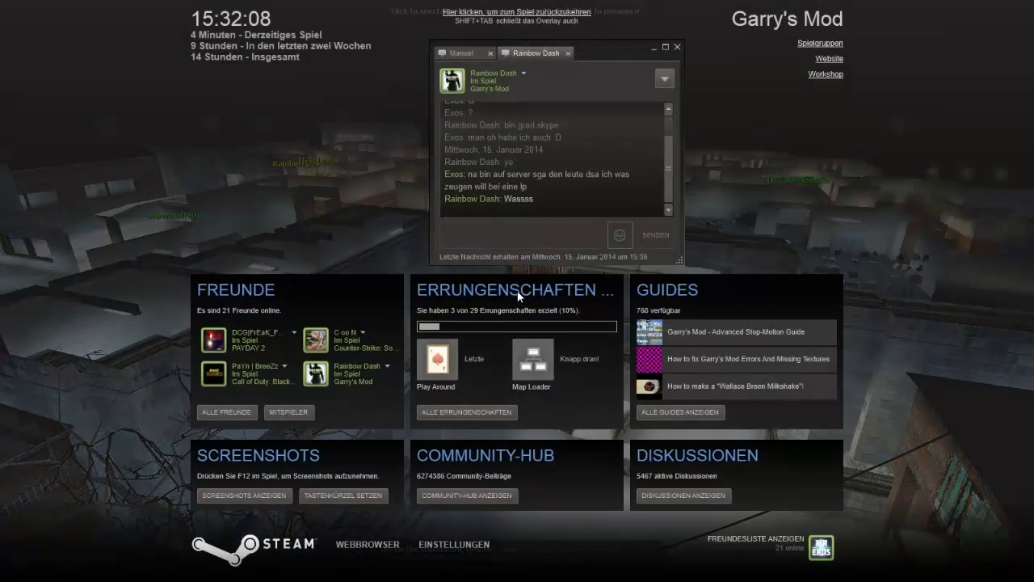
pyautogui.click(677, 47)
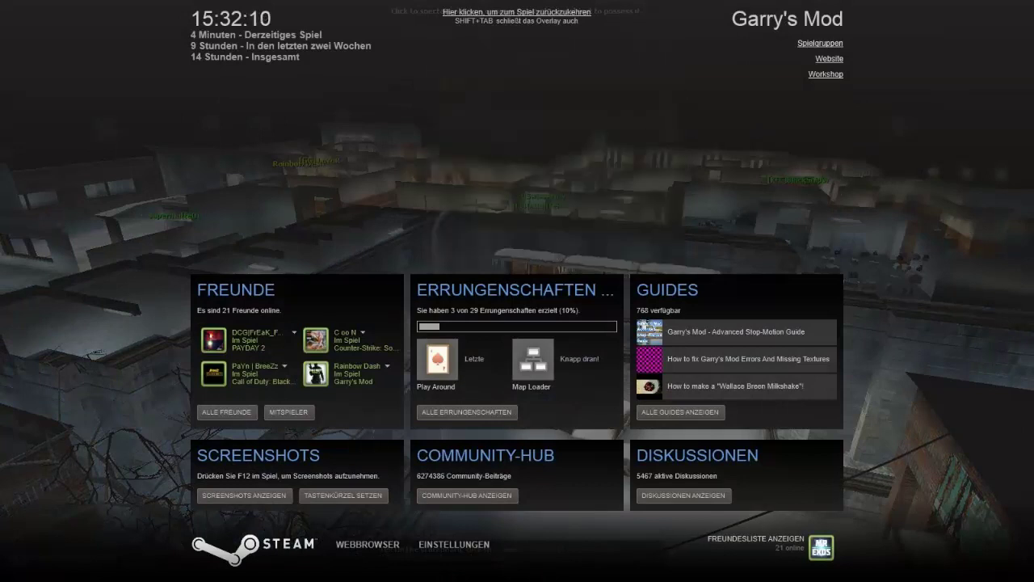
pyautogui.click(234, 412)
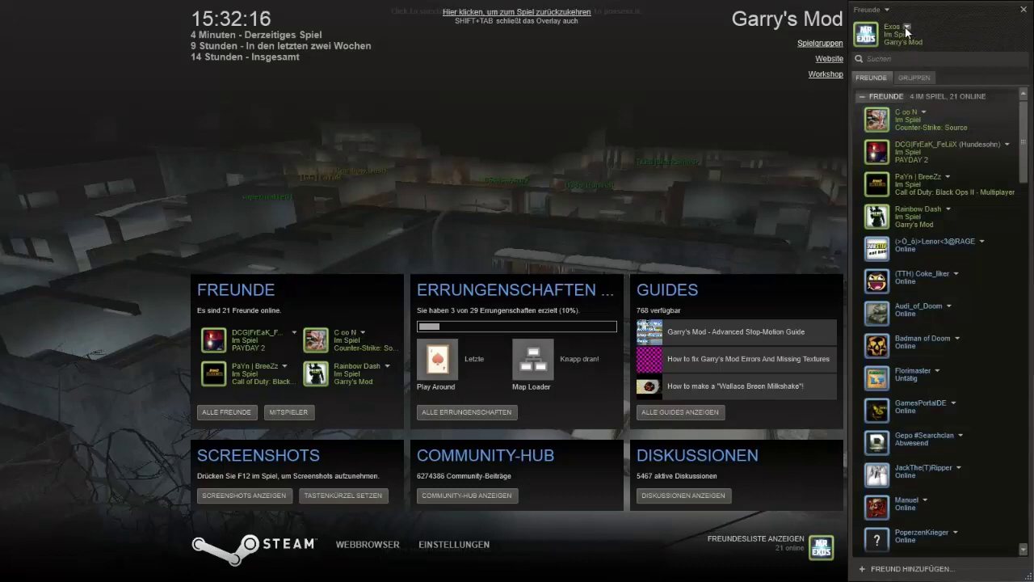
pyautogui.click(907, 28)
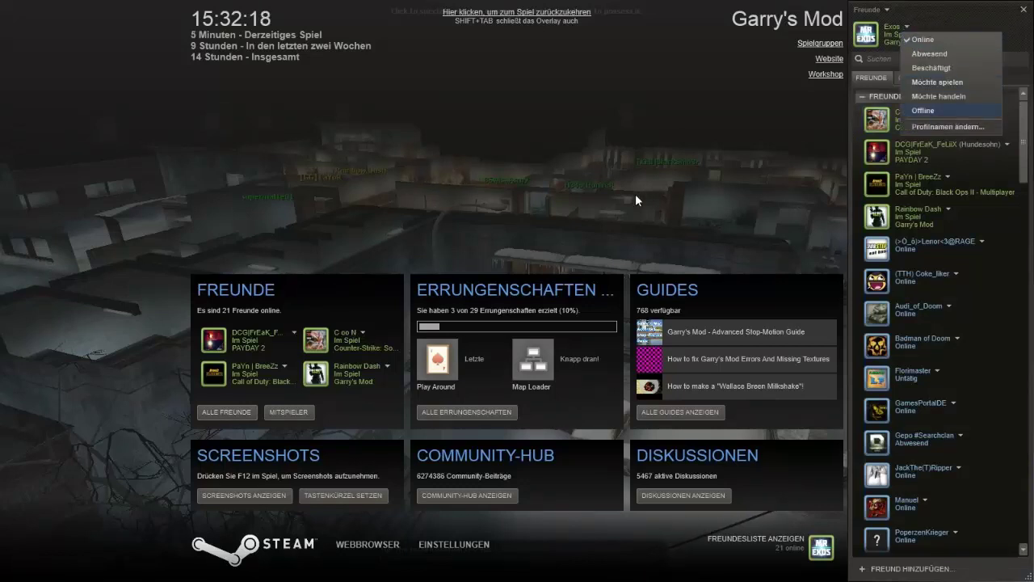
pyautogui.click(1024, 10)
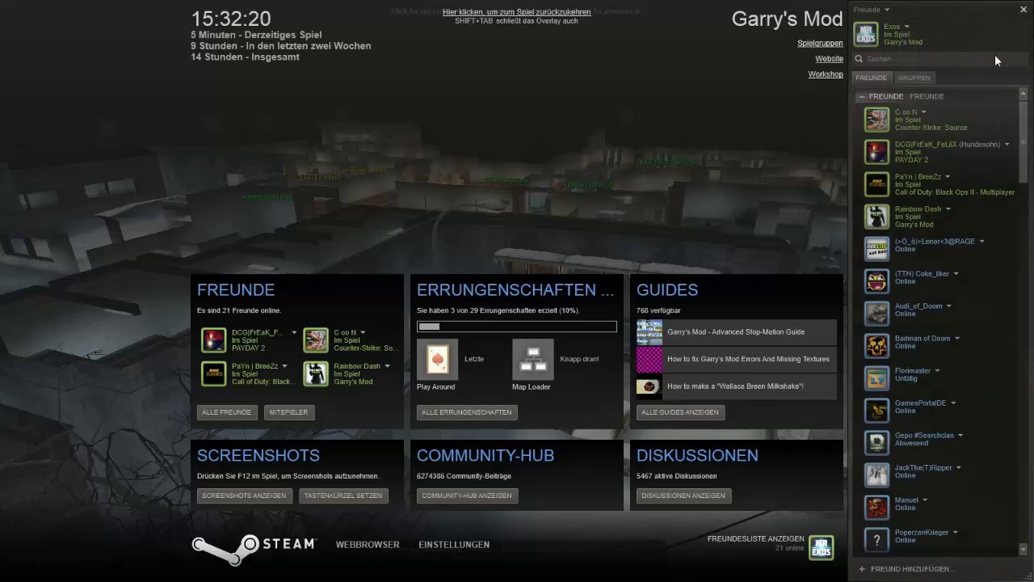
pyautogui.click(1024, 10)
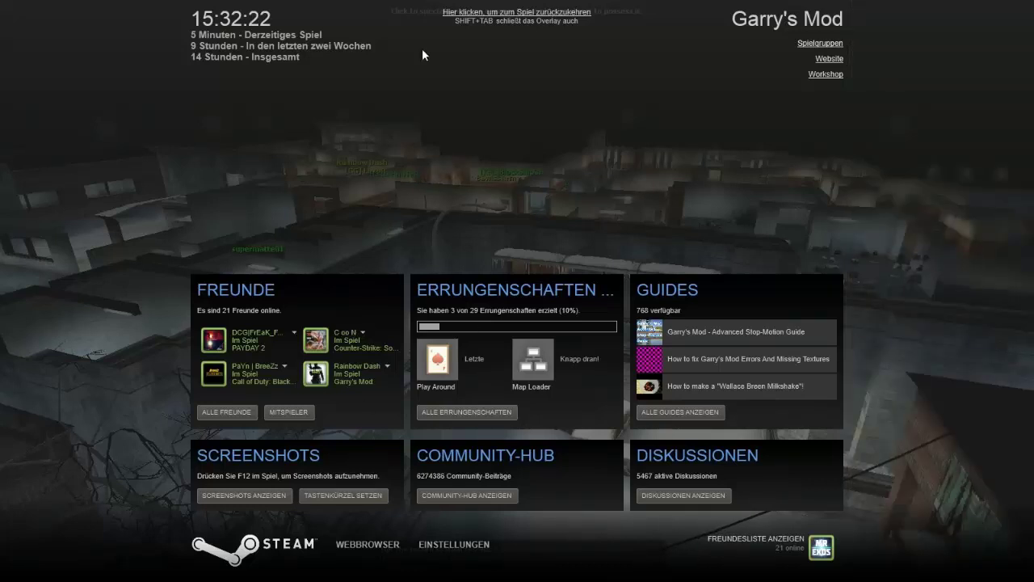
# Open the Garry's Mod Workshop from the Steam overlay and go to the account's own profile page.
pyautogui.click(823, 75)
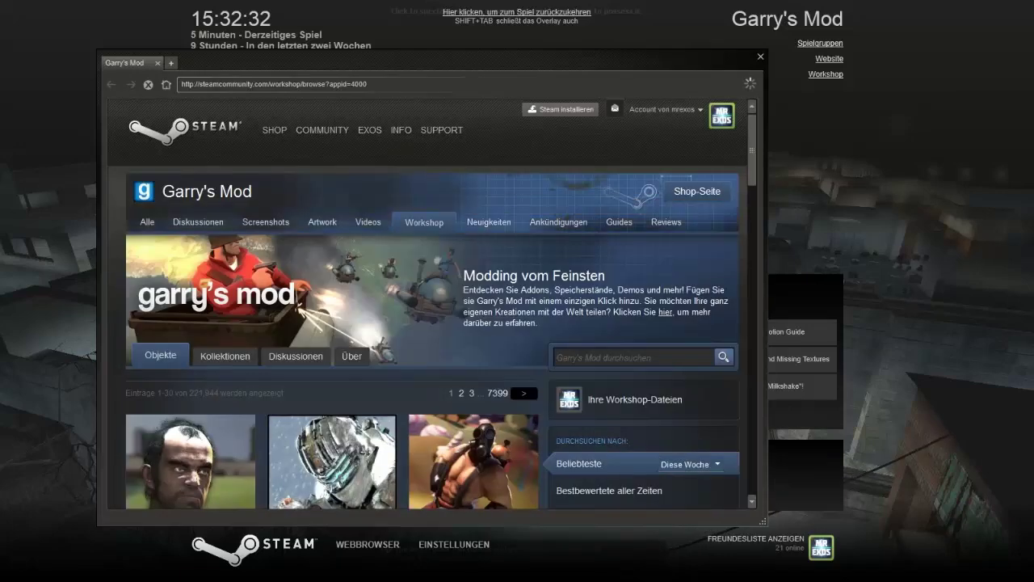
pyautogui.click(675, 109)
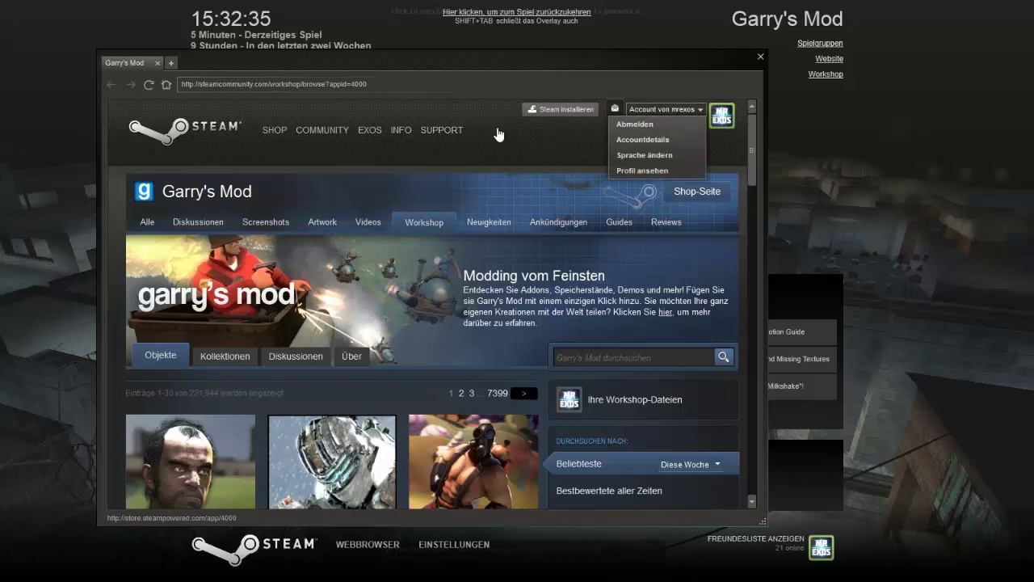
pyautogui.click(648, 171)
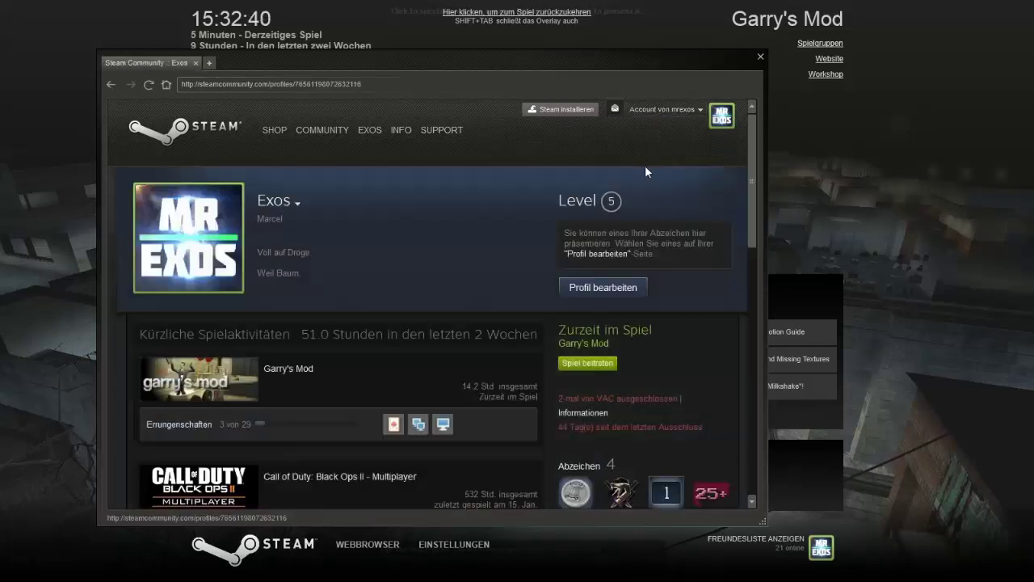
# Open the profile's games list and look through the recently played games for Counter-Strike: Source.
pyautogui.scroll(-3, 648, 179)
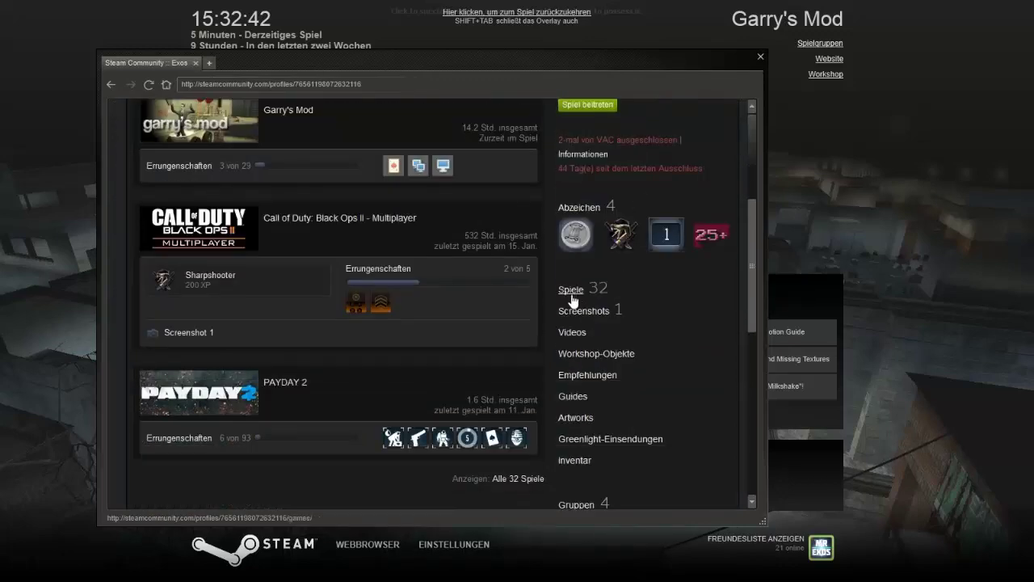
pyautogui.click(570, 291)
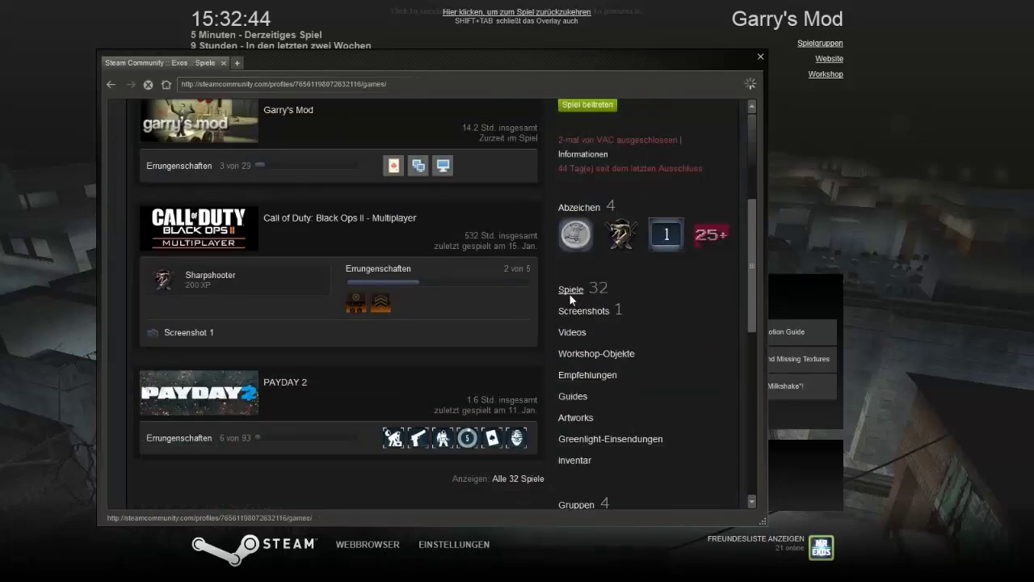
pyautogui.scroll(-5, 313, 322)
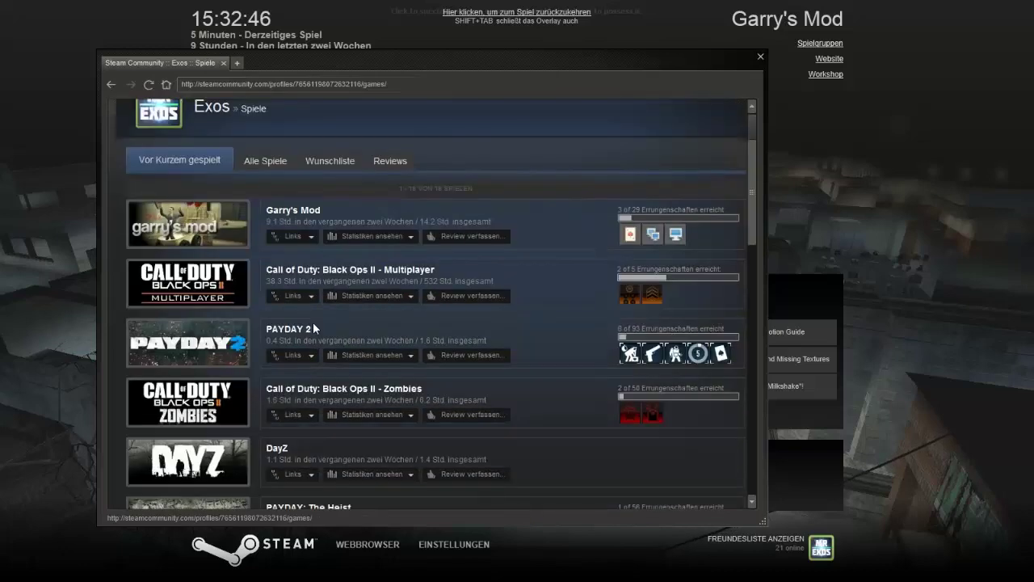
pyautogui.scroll(-6, 312, 319)
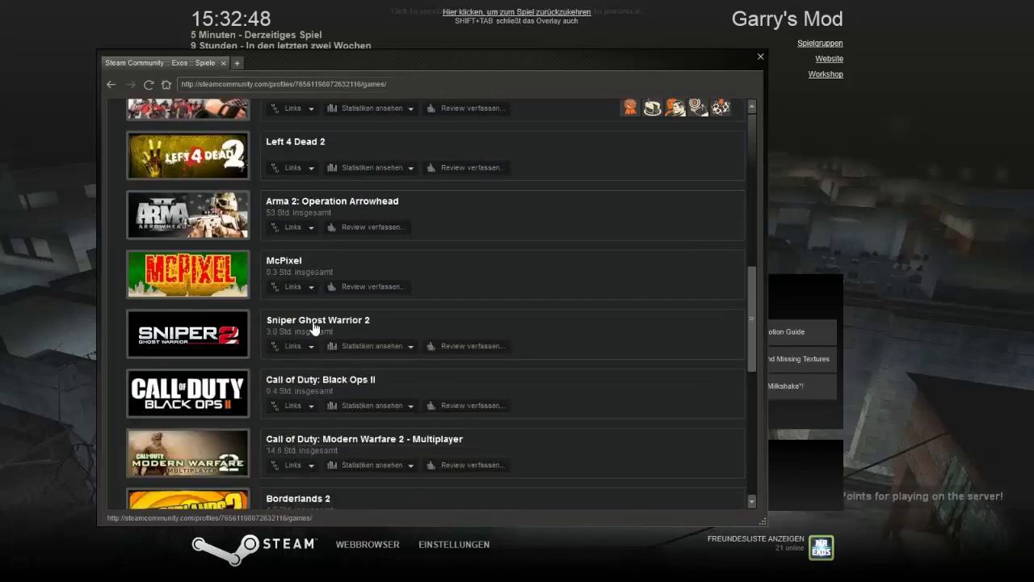
pyautogui.scroll(-5, 310, 322)
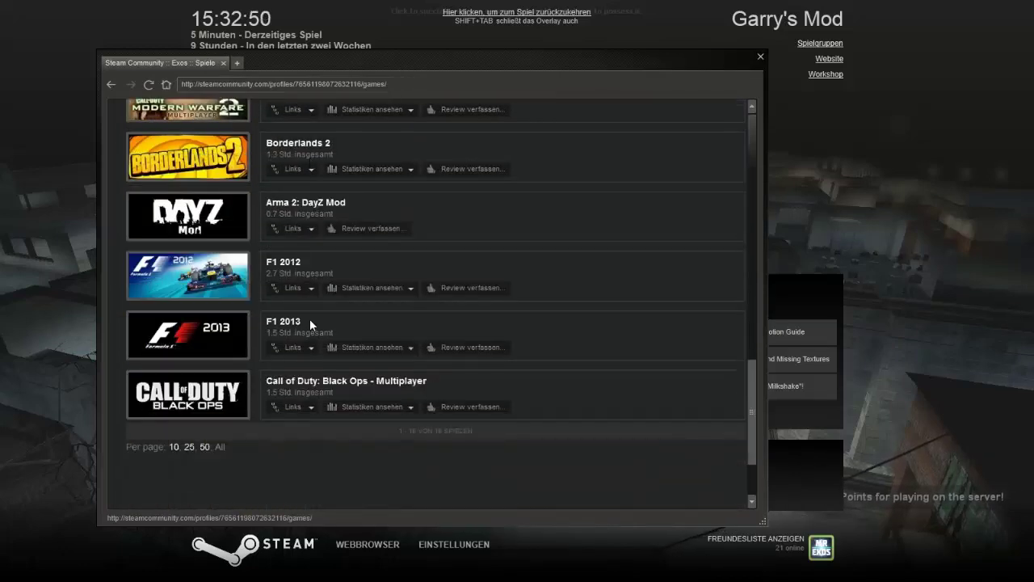
pyautogui.click(219, 350)
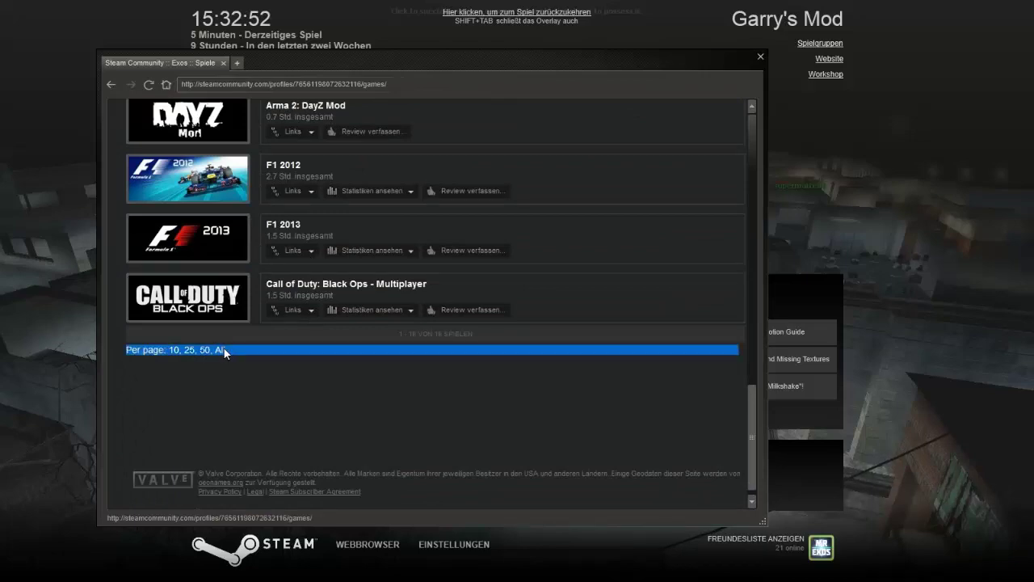
pyautogui.scroll(10, 227, 350)
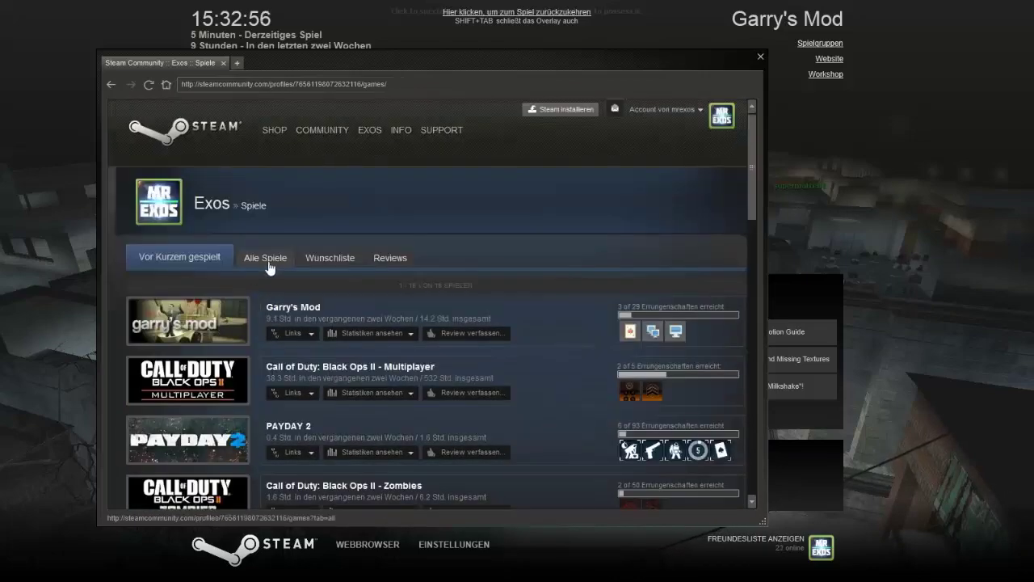
# Show all games owned by the account and check the complete list down to its end.
pyautogui.click(269, 252)
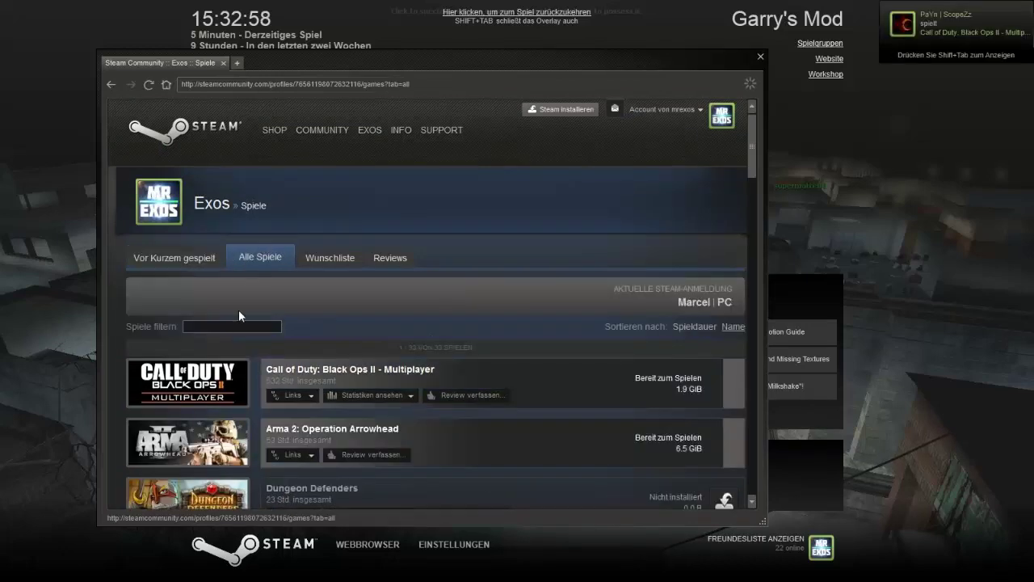
pyautogui.scroll(-4, 238, 309)
pyautogui.scroll(-7, 231, 343)
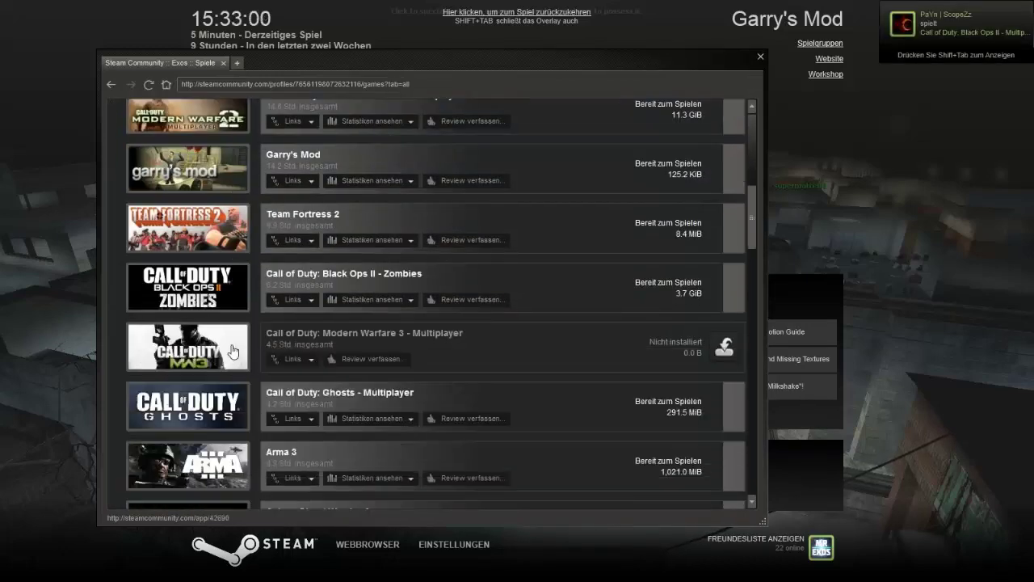
pyautogui.scroll(-9, 231, 349)
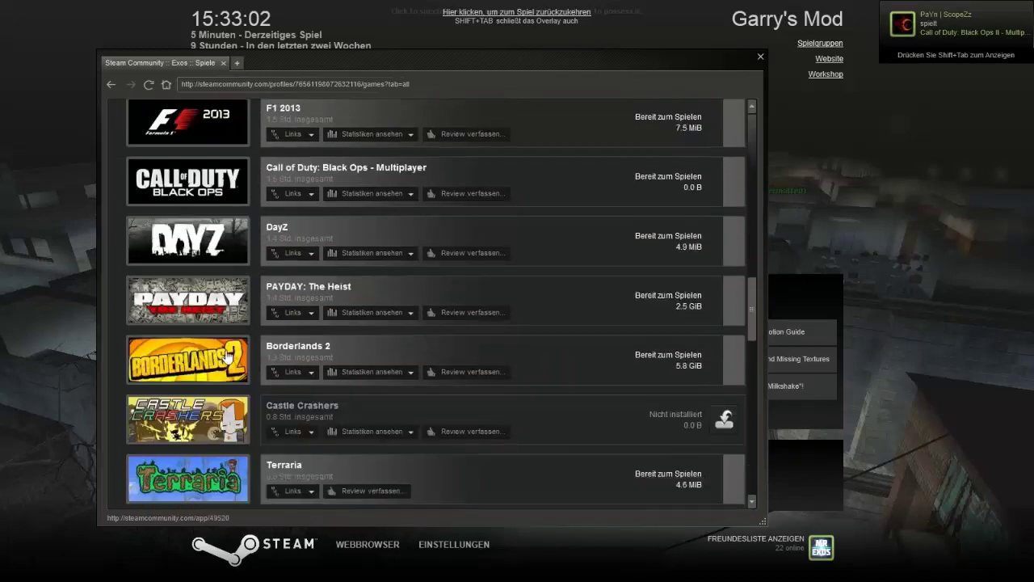
pyautogui.scroll(-9, 225, 357)
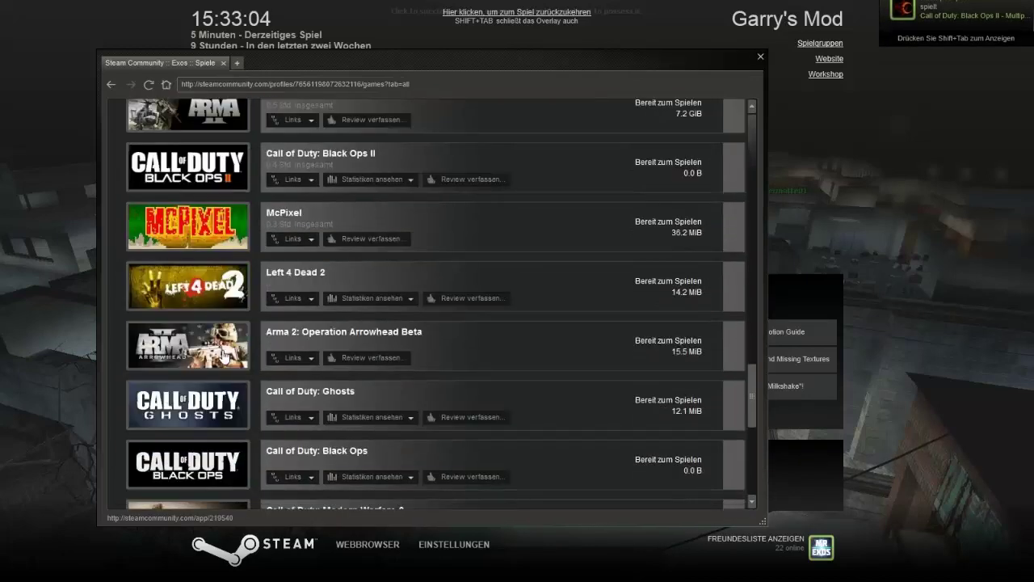
pyautogui.scroll(-3, 225, 352)
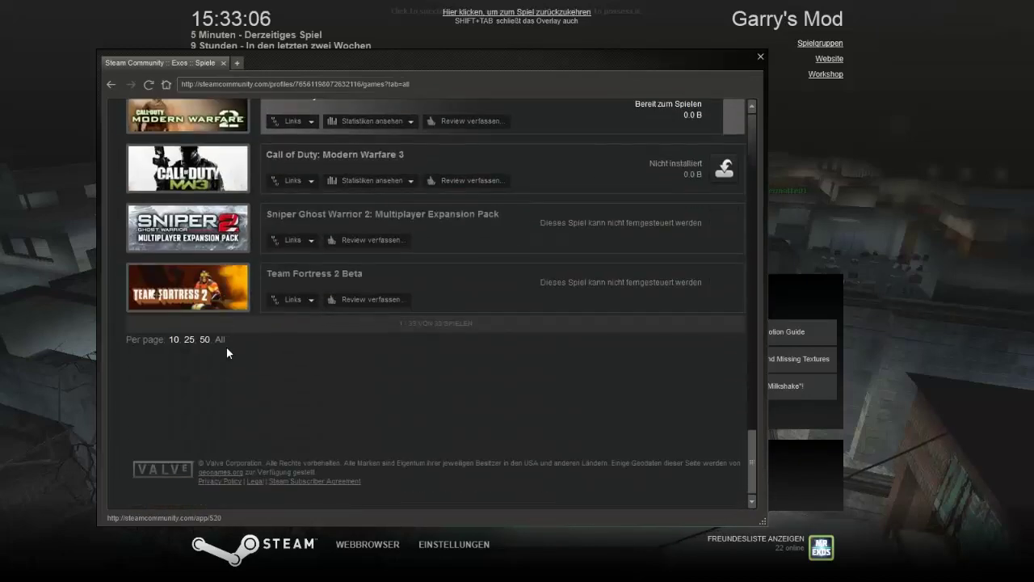
# Close the overlay browser, return to Garry's Mod and move the spectator camera backward over the map.
pyautogui.click(760, 59)
pyautogui.hotkey('shift', 'Tab')
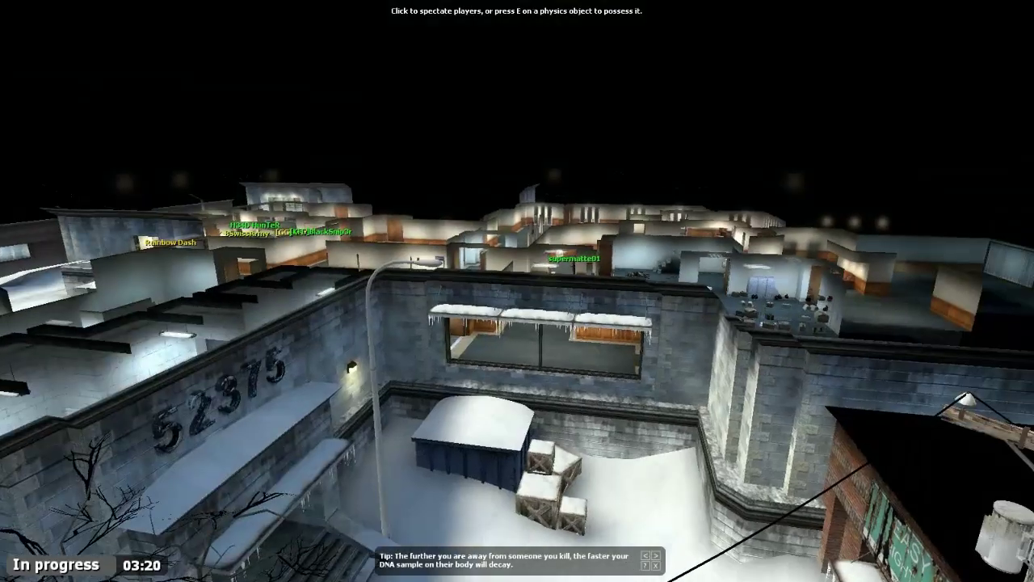
pyautogui.press('s')
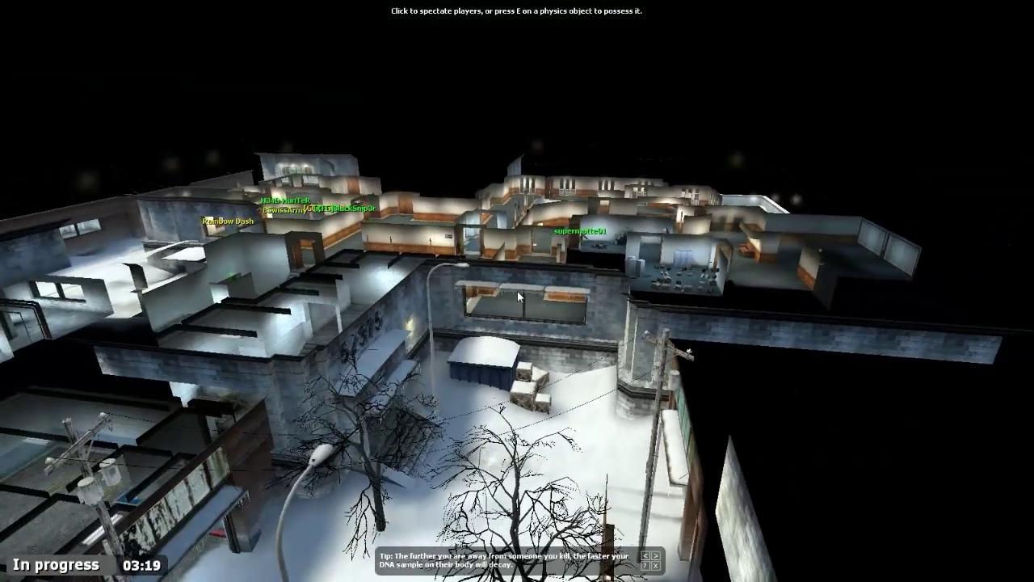